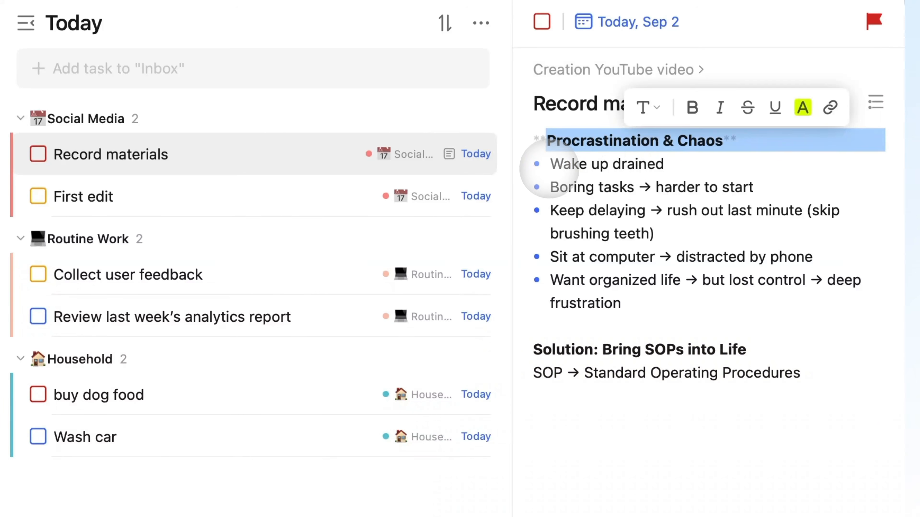
Step: Read through the bullet points under "Procrastination & Chaos" in the "Record materials" task's notes
{"action": "left_click_drag", "start_coordinate": [540, 161], "coordinate": [688, 164]}
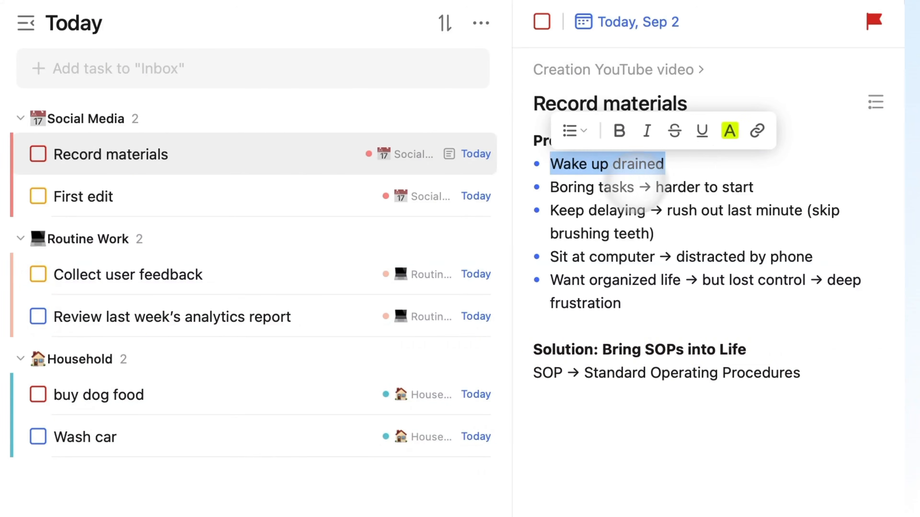
{"action": "left_click_drag", "start_coordinate": [531, 183], "coordinate": [762, 183]}
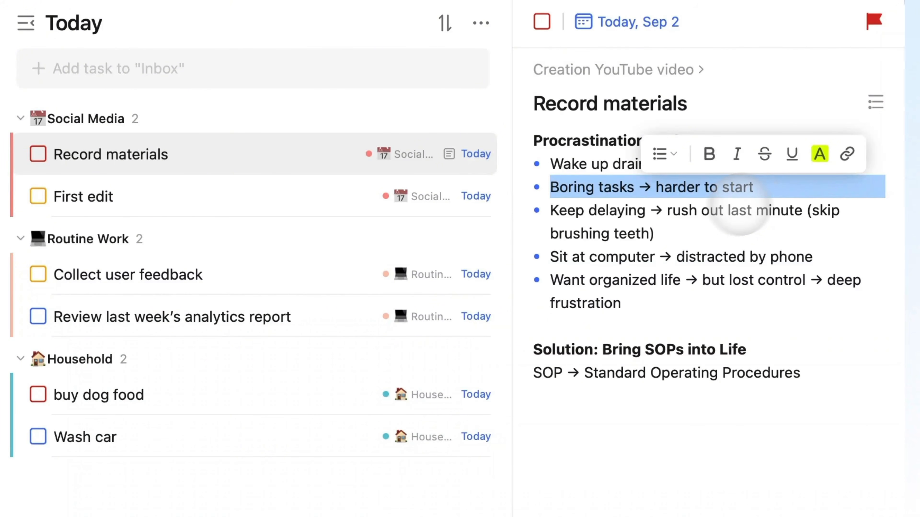
{"action": "left_click_drag", "start_coordinate": [539, 214], "coordinate": [687, 229]}
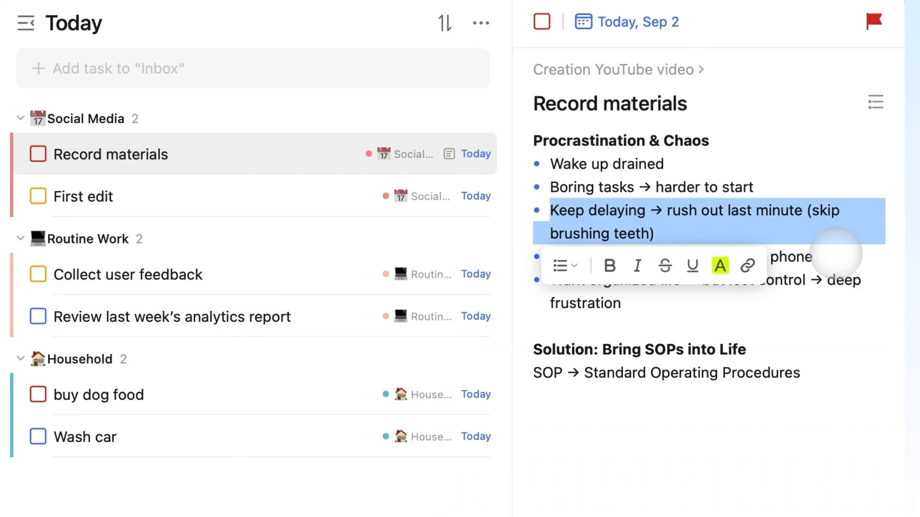
{"action": "left_click", "coordinate": [835, 256]}
{"action": "left_click_drag", "start_coordinate": [550, 258], "coordinate": [815, 259]}
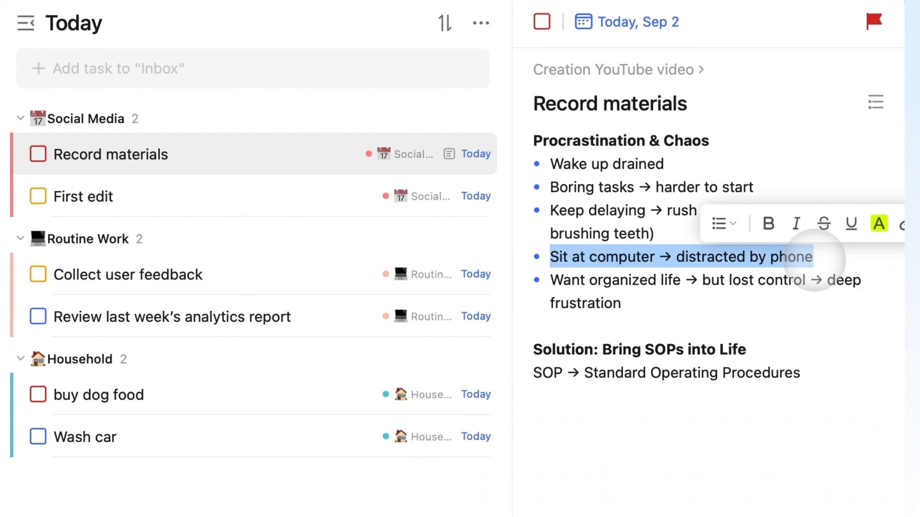
{"action": "left_click", "coordinate": [643, 304]}
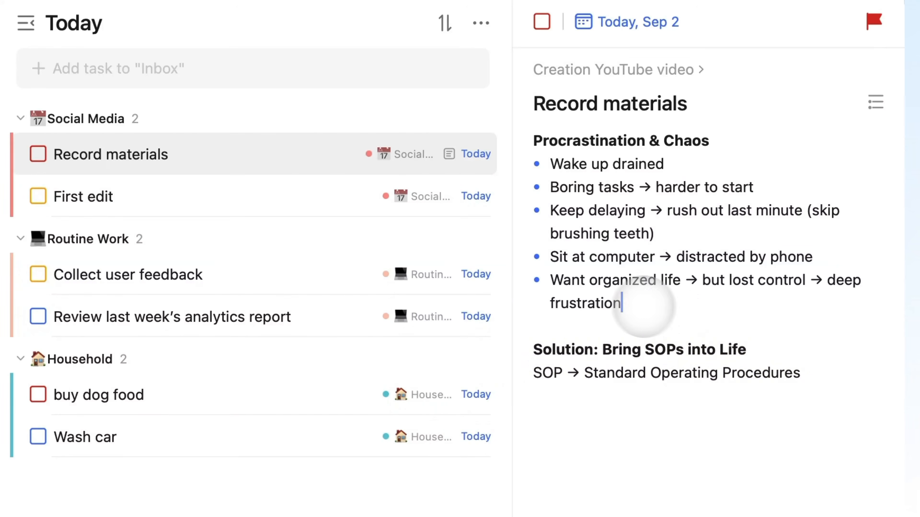
{"action": "double_click", "coordinate": [565, 279]}
{"action": "left_click_drag", "start_coordinate": [561, 280], "coordinate": [648, 299]}
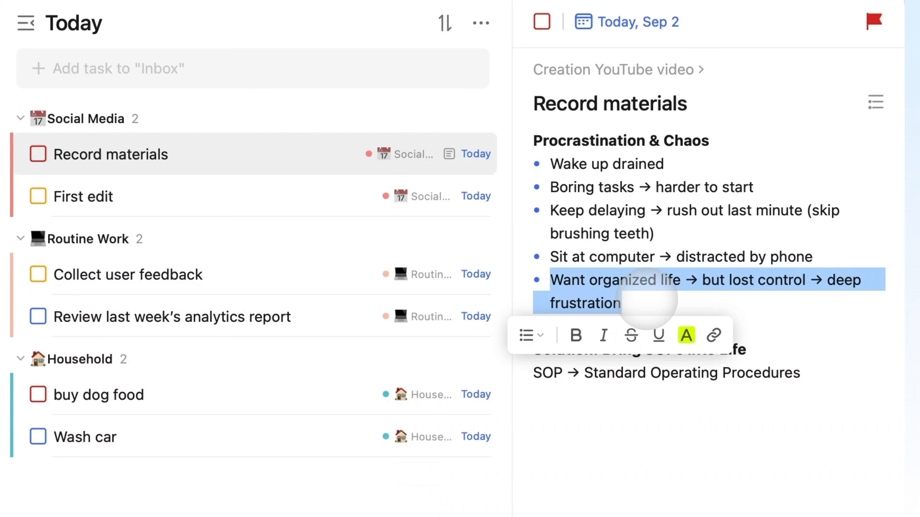
{"action": "left_click", "coordinate": [647, 299]}
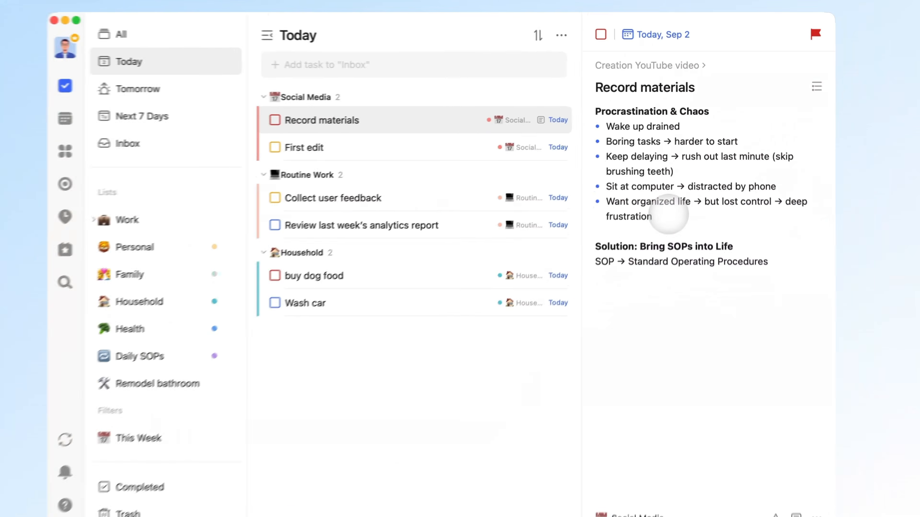
Step: Read the "Solution: Bring SOPs into Life" note, highlighting the term SOP and its full wording
{"action": "double_click", "coordinate": [605, 262]}
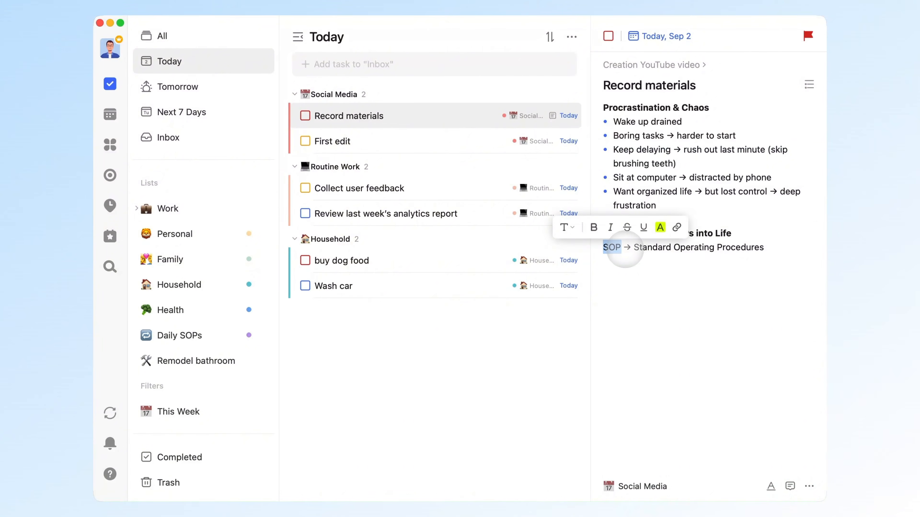
{"action": "left_click_drag", "start_coordinate": [634, 247], "coordinate": [771, 253]}
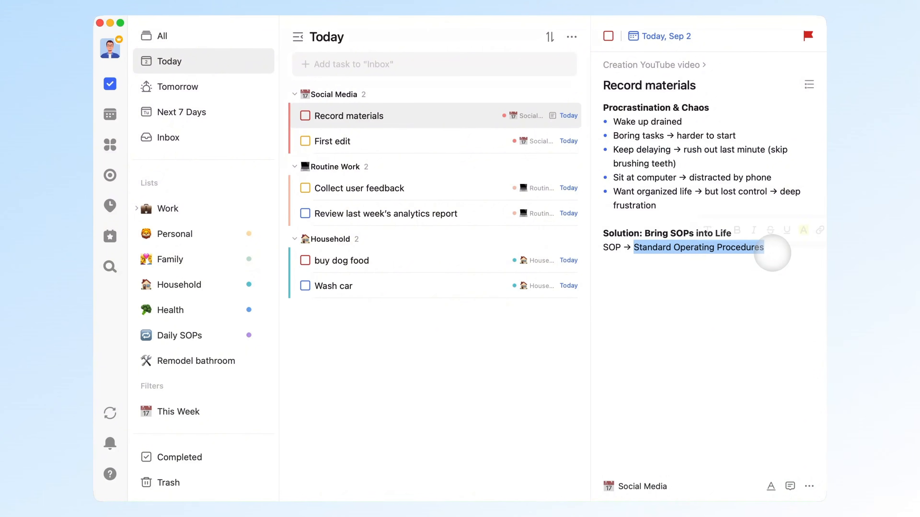
{"action": "left_click", "coordinate": [772, 253]}
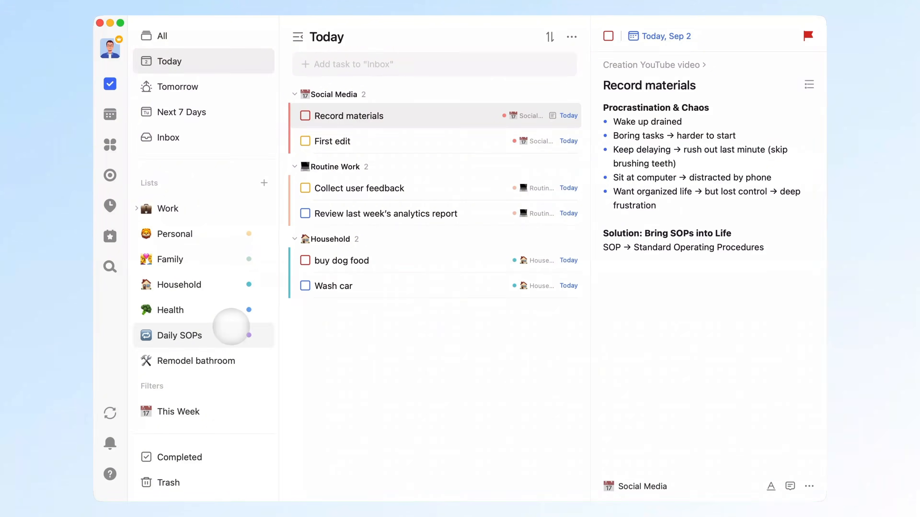
Step: Open the "Ideal Morning Routine" task in the Daily SOPs list and go through its checklist items
{"action": "left_click", "coordinate": [230, 326]}
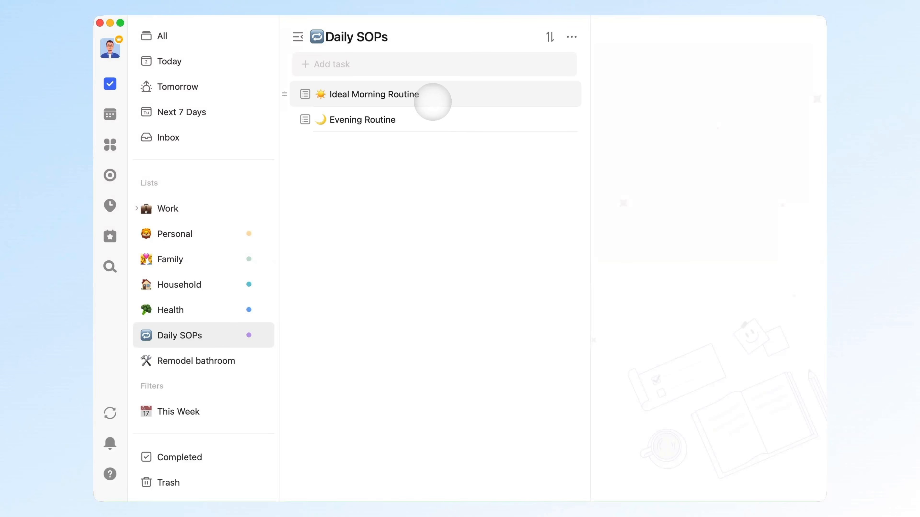
{"action": "left_click", "coordinate": [432, 101]}
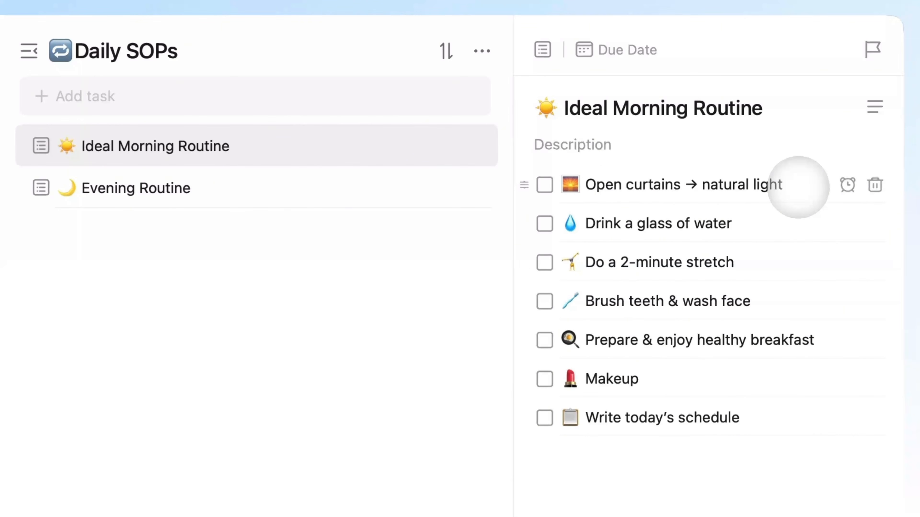
{"action": "left_click", "coordinate": [811, 219]}
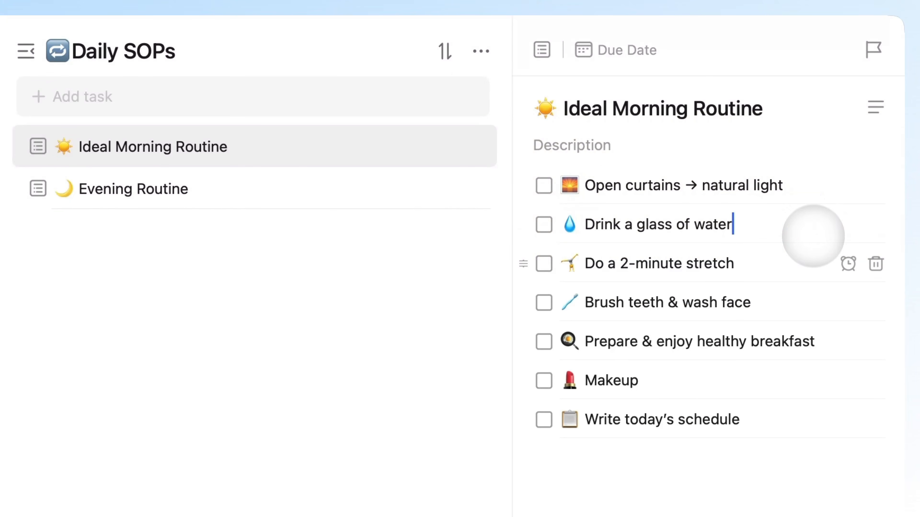
{"action": "left_click", "coordinate": [814, 256]}
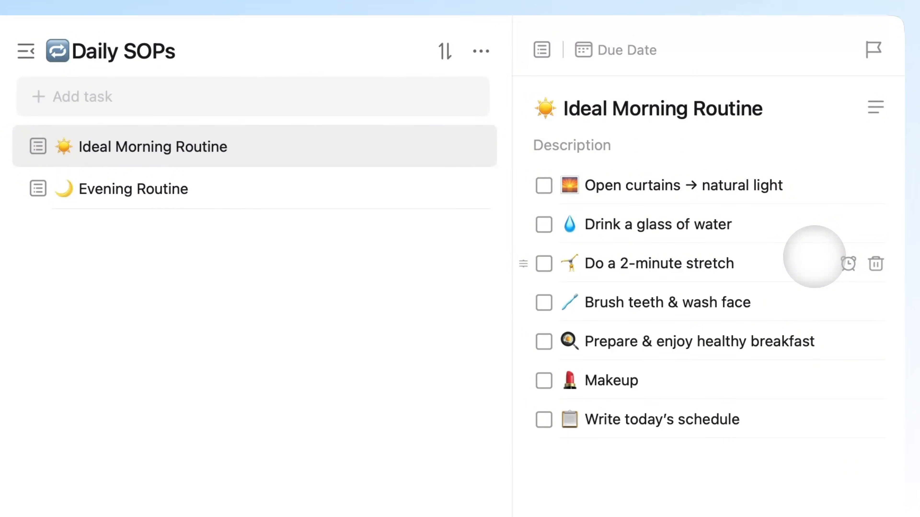
{"action": "left_click", "coordinate": [814, 293]}
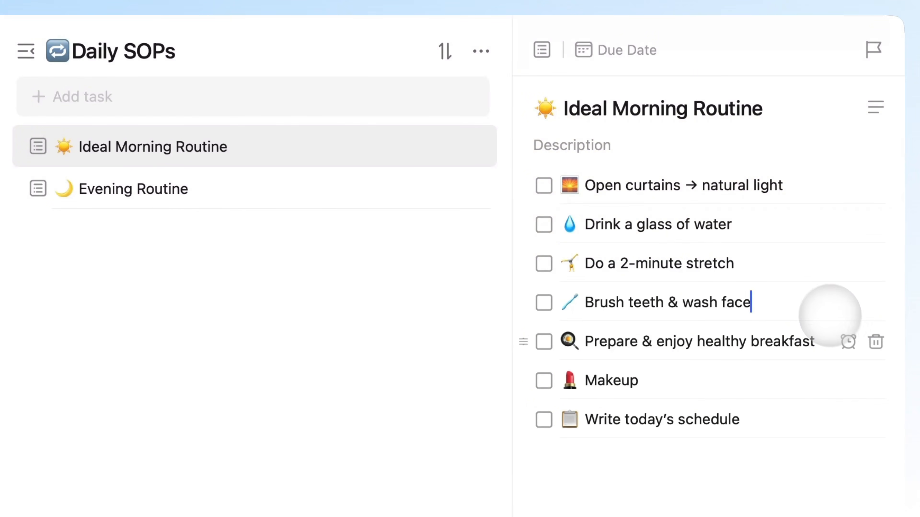
{"action": "left_click", "coordinate": [816, 341]}
{"action": "left_click", "coordinate": [704, 383]}
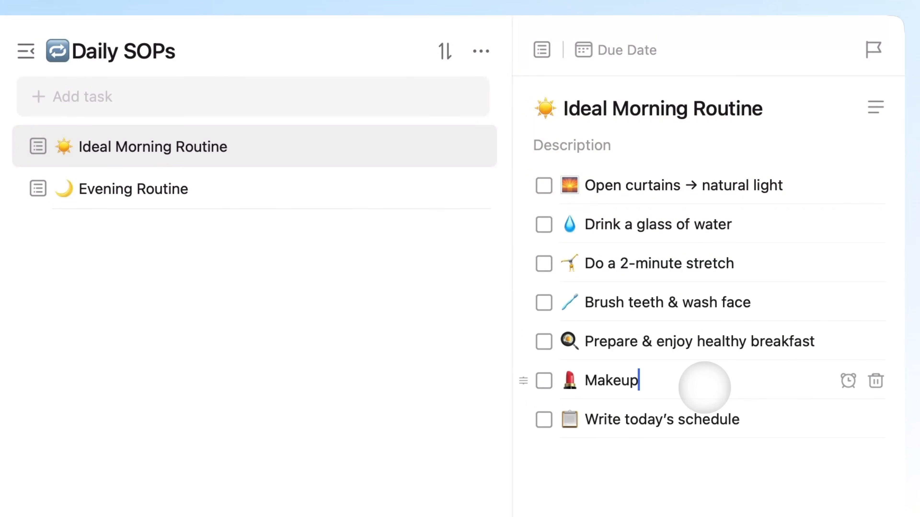
{"action": "left_click", "coordinate": [769, 413]}
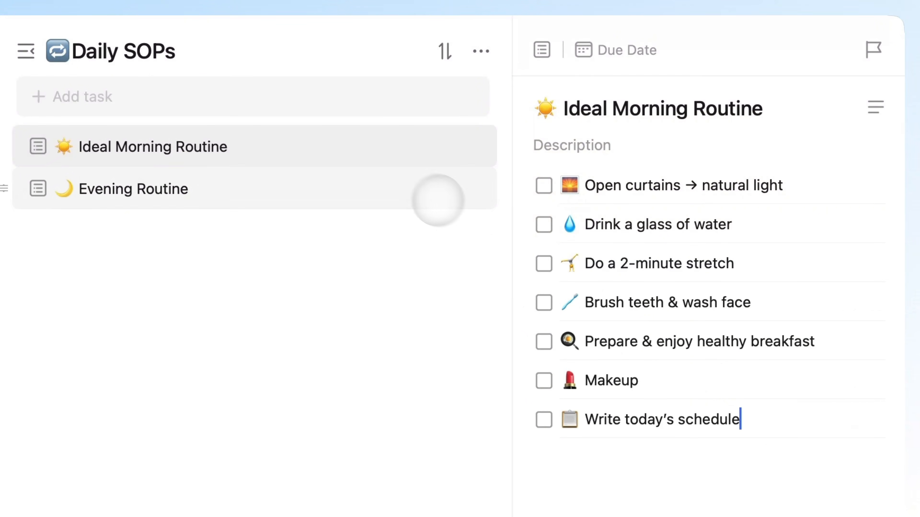
Step: Open the "Evening Routine" task and go through its checklist items from reviewing the schedule to going to bed
{"action": "left_click", "coordinate": [420, 188]}
{"action": "left_click", "coordinate": [780, 184]}
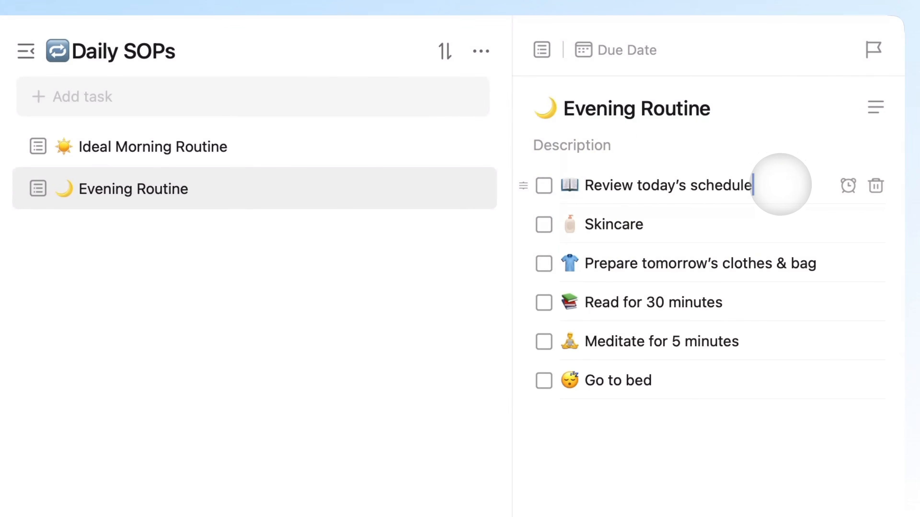
{"action": "left_click", "coordinate": [759, 228]}
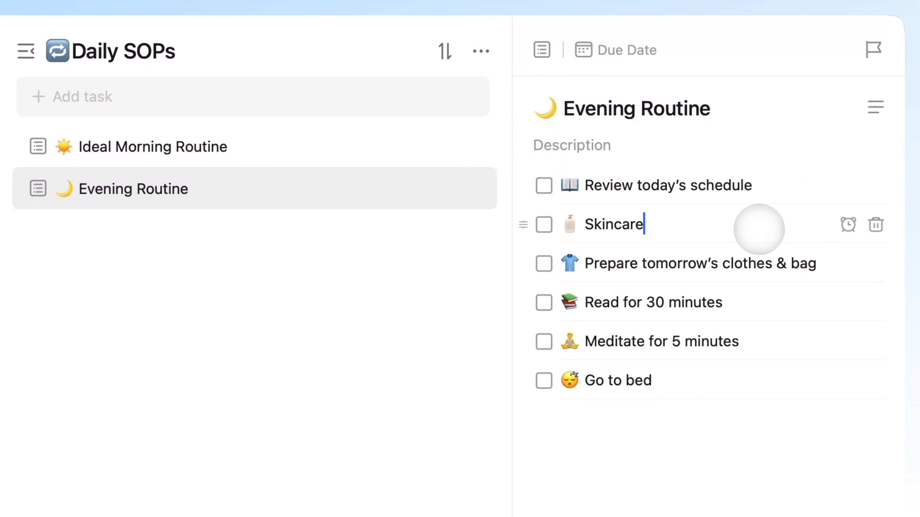
{"action": "left_click", "coordinate": [823, 265]}
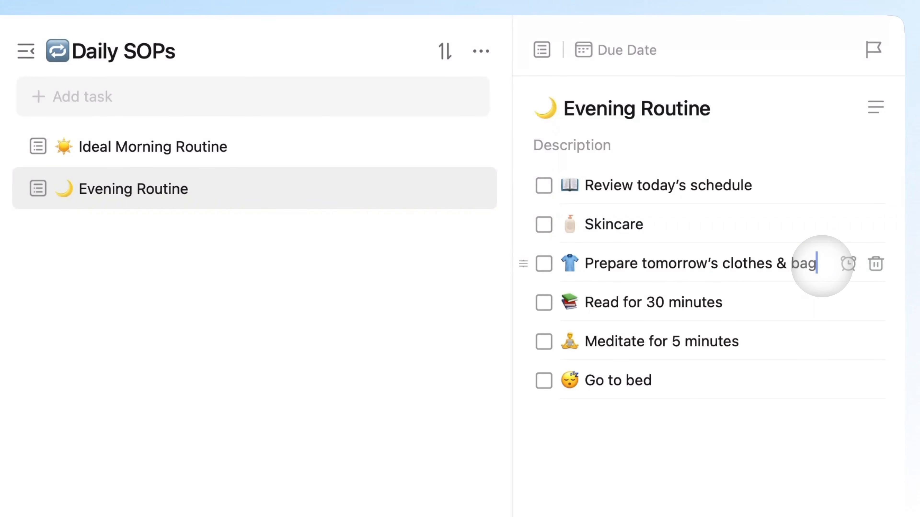
{"action": "left_click", "coordinate": [772, 302]}
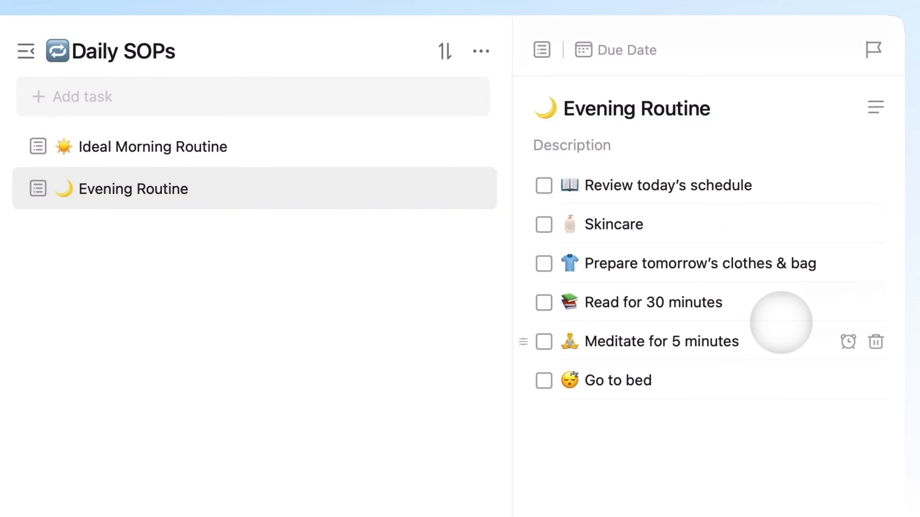
{"action": "left_click", "coordinate": [779, 341]}
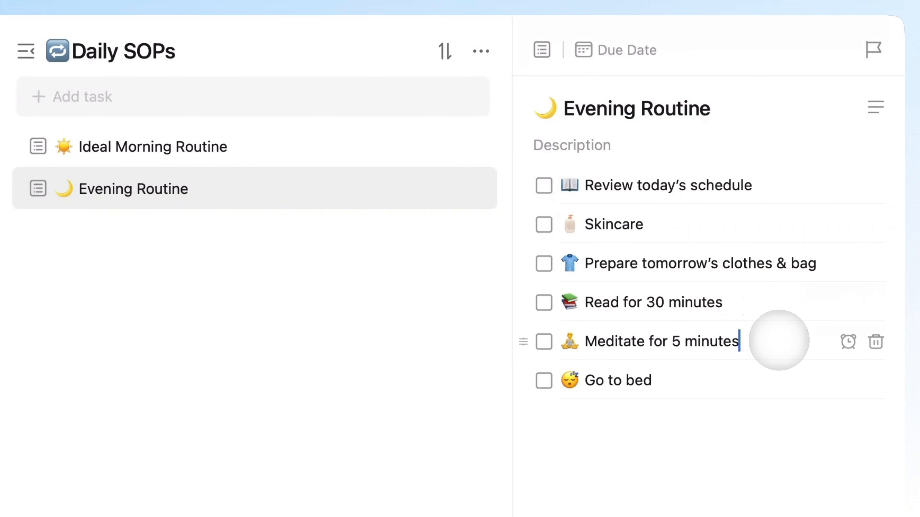
{"action": "left_click", "coordinate": [737, 384]}
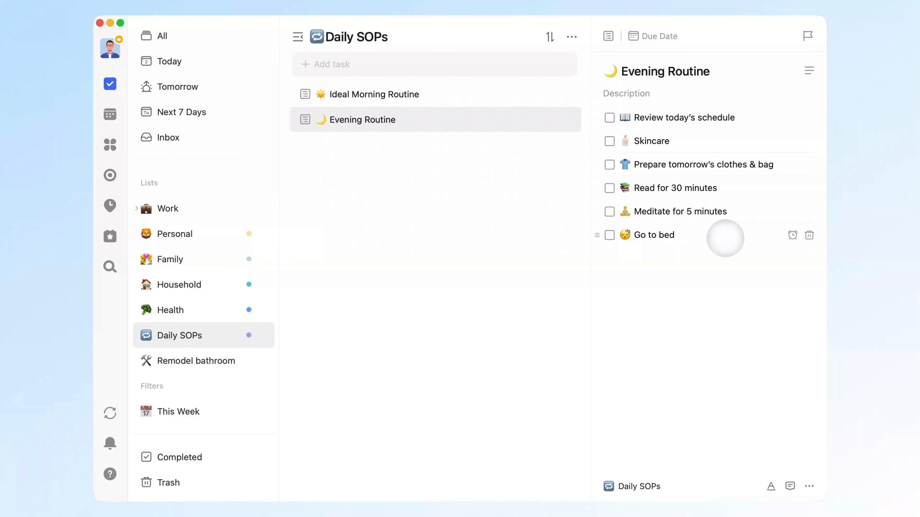
Step: Create a section named "Morning Routine", copied from the Ideal Morning Routine title, and add a task titled "⚡ High-Energy" to it
{"action": "left_click_drag", "start_coordinate": [651, 71], "coordinate": [750, 75]}
{"action": "key", "text": "super+c"}
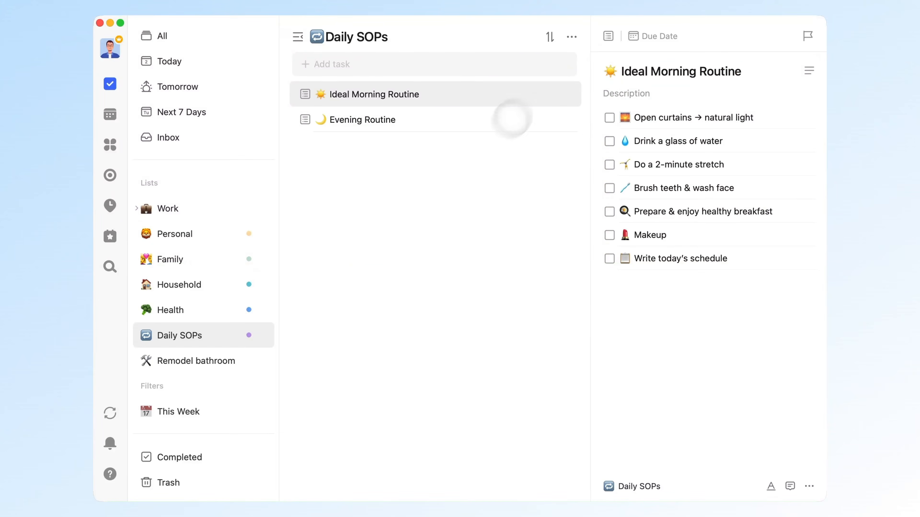
{"action": "left_click", "coordinate": [572, 37]}
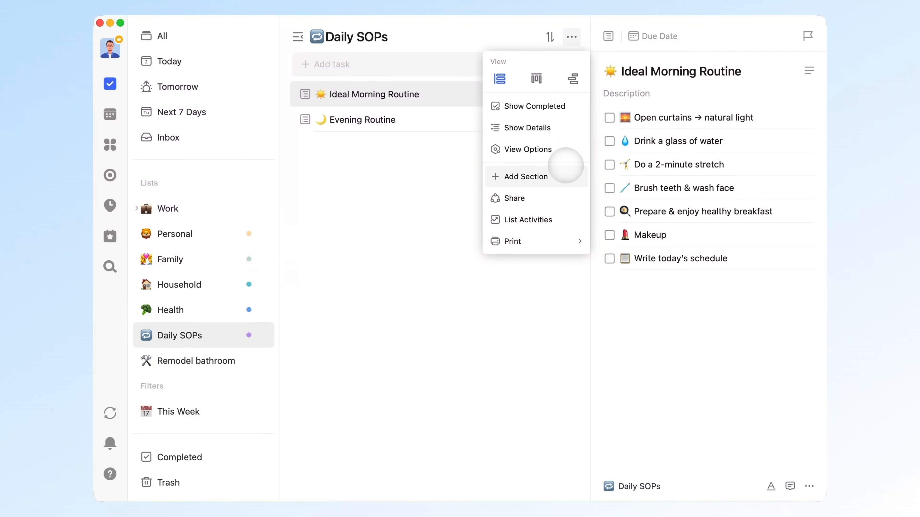
{"action": "left_click", "coordinate": [565, 175]}
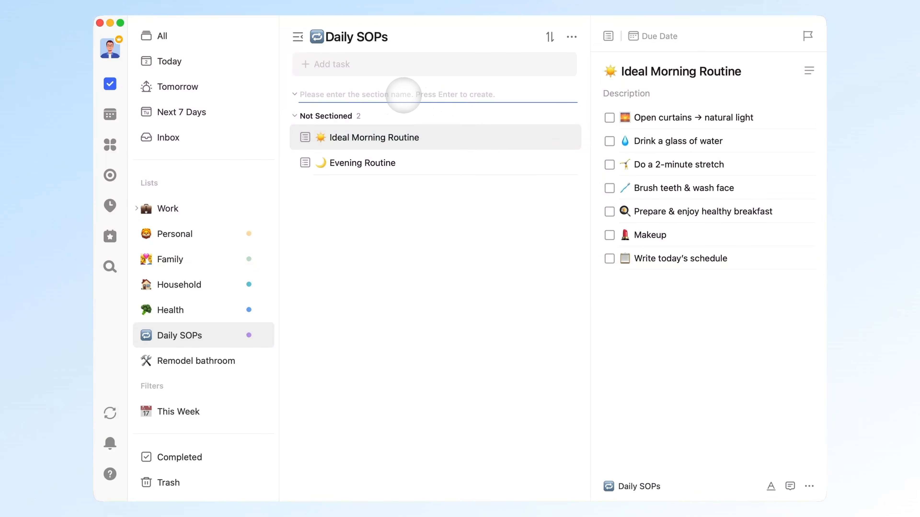
{"action": "key", "text": "super+v"}
{"action": "key", "text": "Return"}
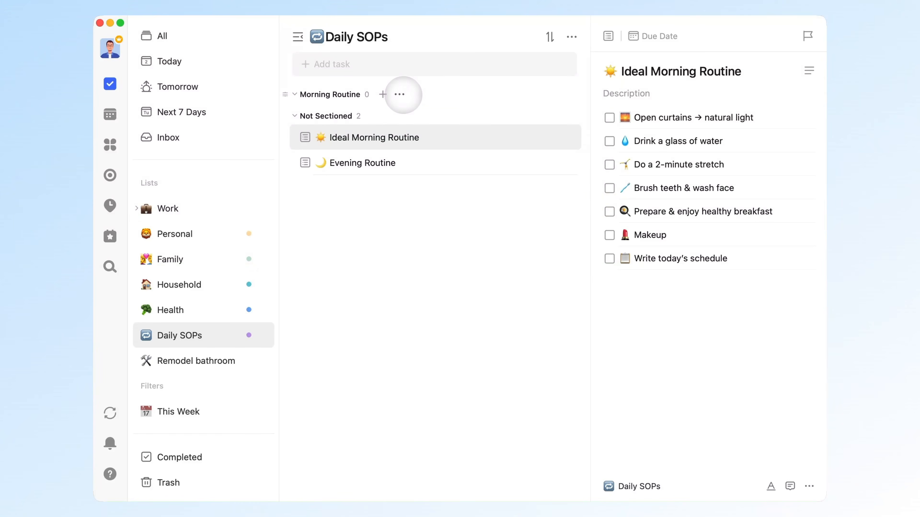
{"action": "left_click", "coordinate": [382, 94]}
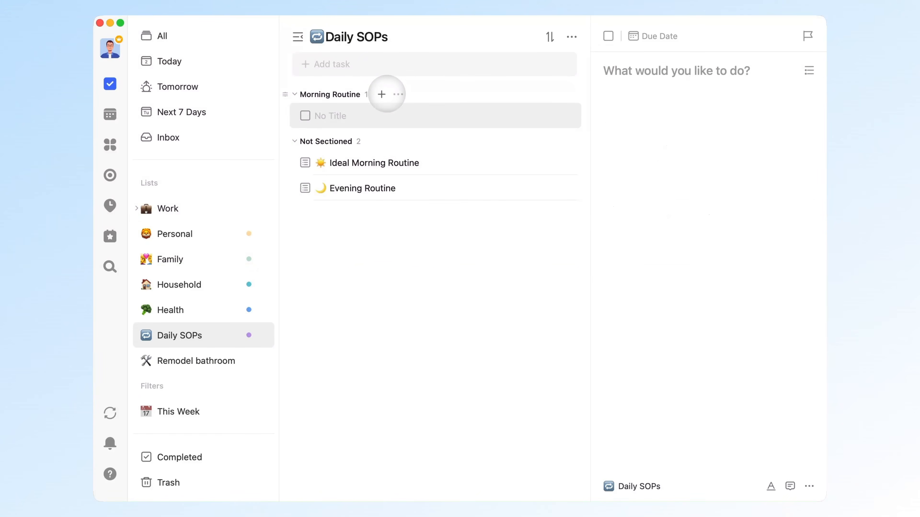
{"action": "type", "text": "⚡ High-Energy"}
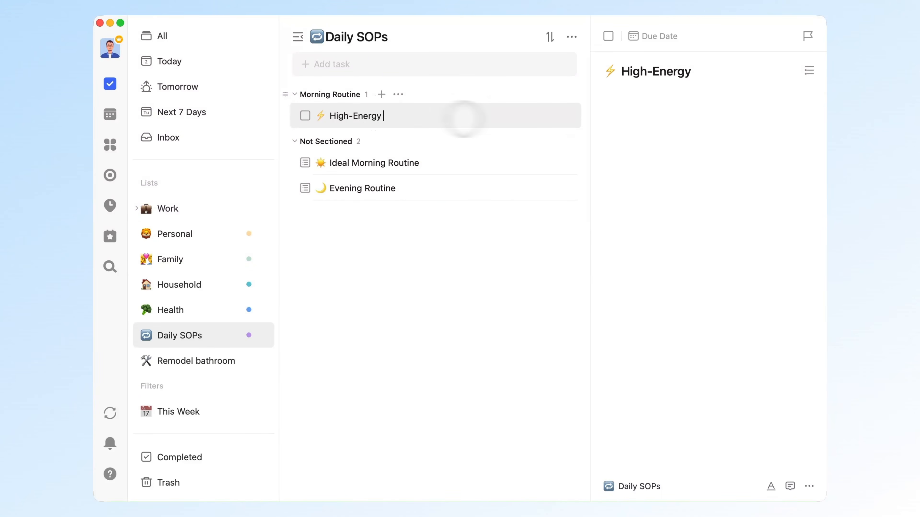
Step: Give High-Energy a checklist: Drink water, Wash up & brush teeth, 2-minute stretch, Plan the day, Prepare & enjoy healthy breakfast, Makeup, 20-minute exercise
{"action": "left_click", "coordinate": [620, 107]}
{"action": "type", "text": "💧 Drink water 🪥 Wash up & brush teeth 🤸 2-minute stretch 📋 Plan the day 🍳 Prepare & enjoy healthy breakfast 💄 Makeup 🏋 20-minute exercise"}
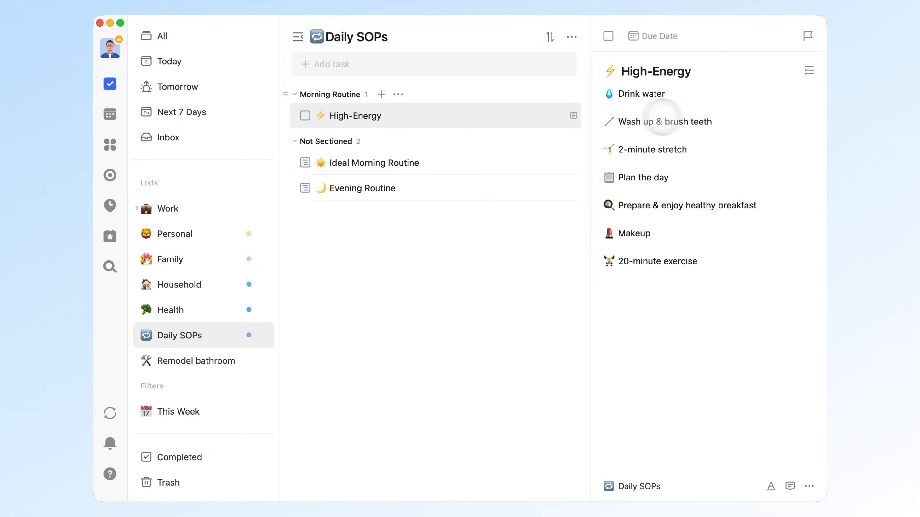
{"action": "left_click", "coordinate": [809, 70]}
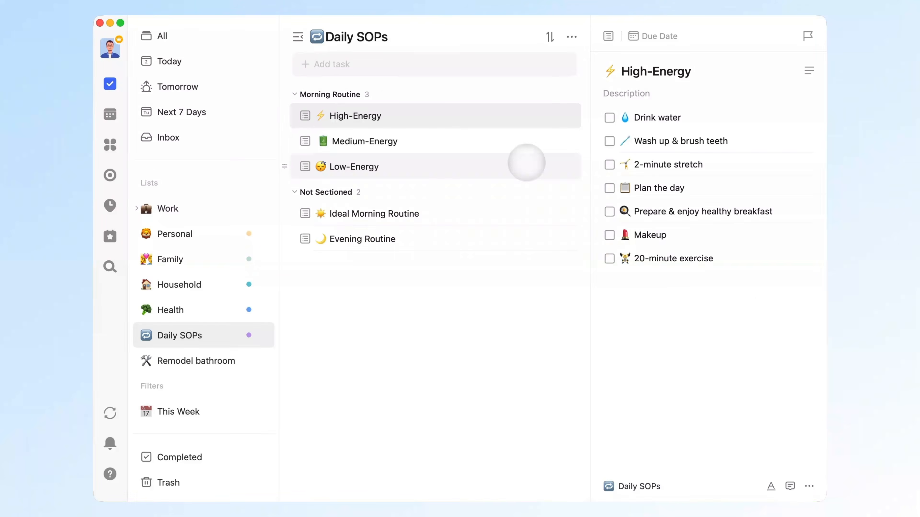
Step: Review the Medium-Energy, Low-Energy and High-Energy checklists, and collapse and re-expand the Morning Routine section
{"action": "left_click", "coordinate": [523, 144]}
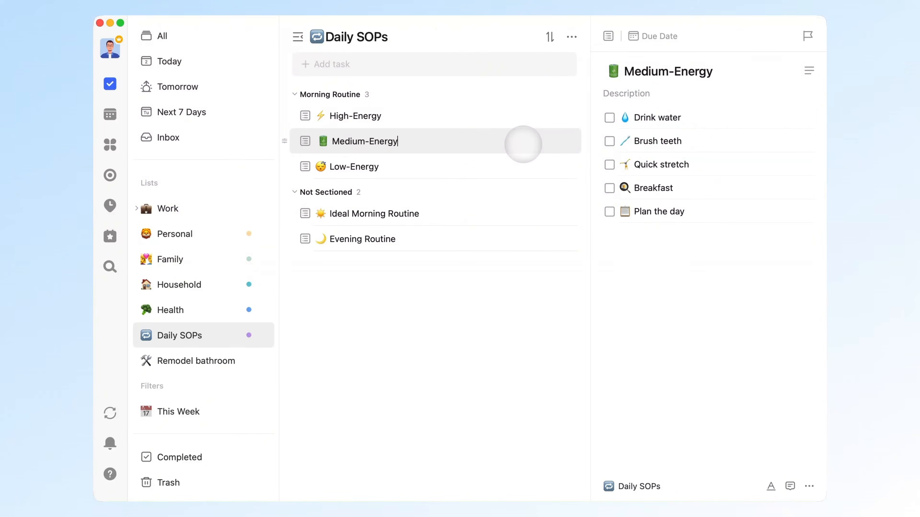
{"action": "left_click", "coordinate": [520, 160]}
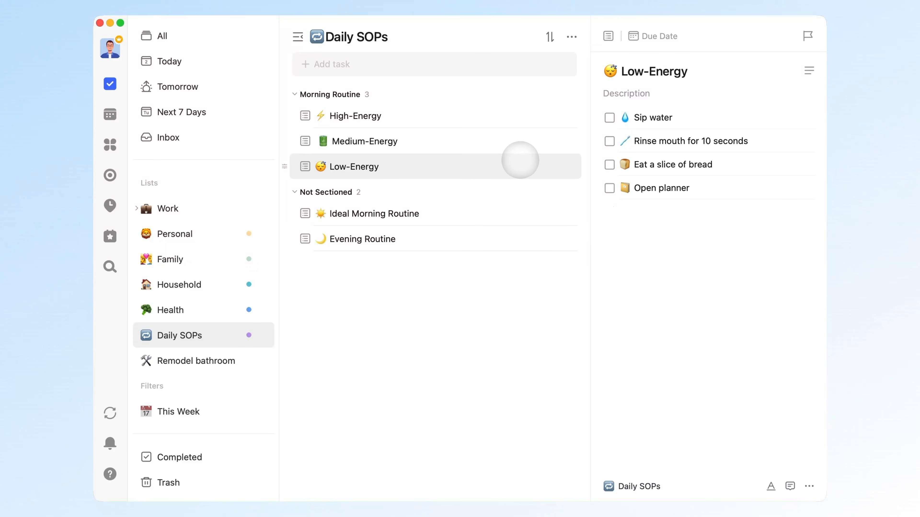
{"action": "left_click", "coordinate": [363, 116]}
{"action": "left_click", "coordinate": [295, 94]}
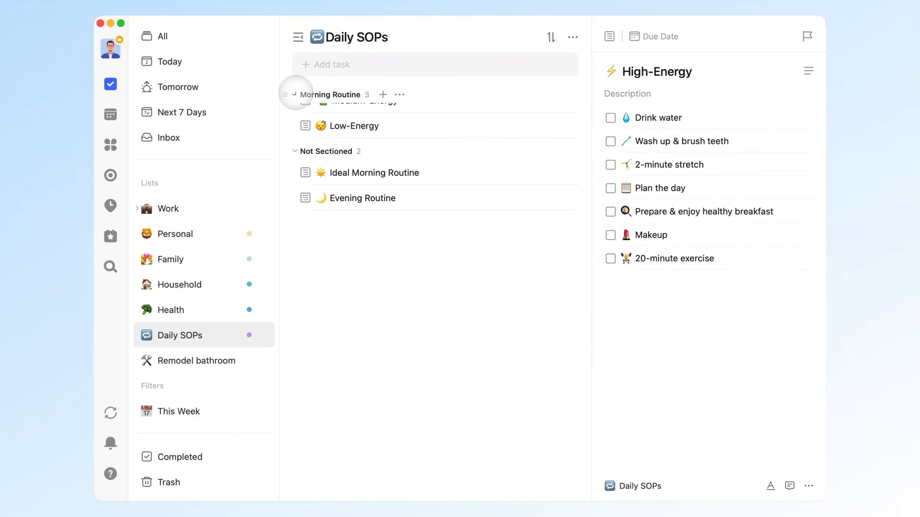
{"action": "left_click", "coordinate": [295, 94]}
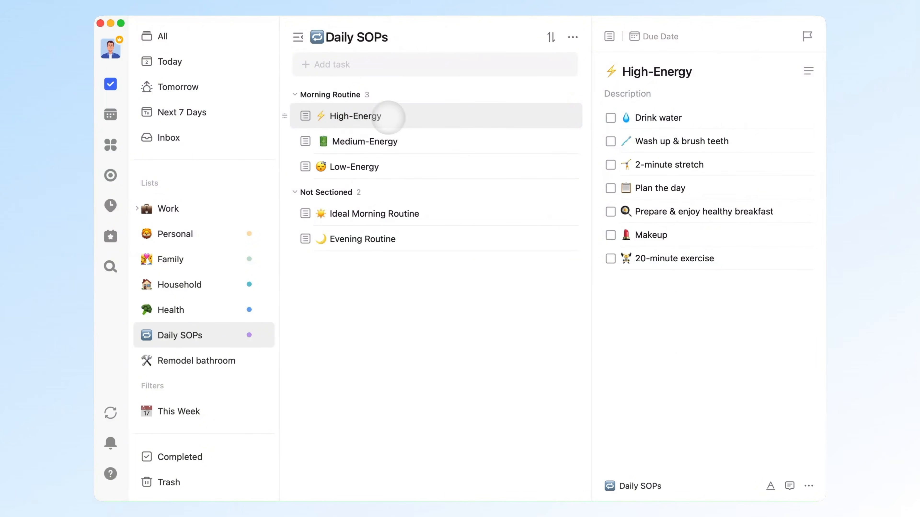
Step: Convert the High-Energy checklist to plain text and back to a checklist, and look at the task's available actions
{"action": "left_click", "coordinate": [807, 71]}
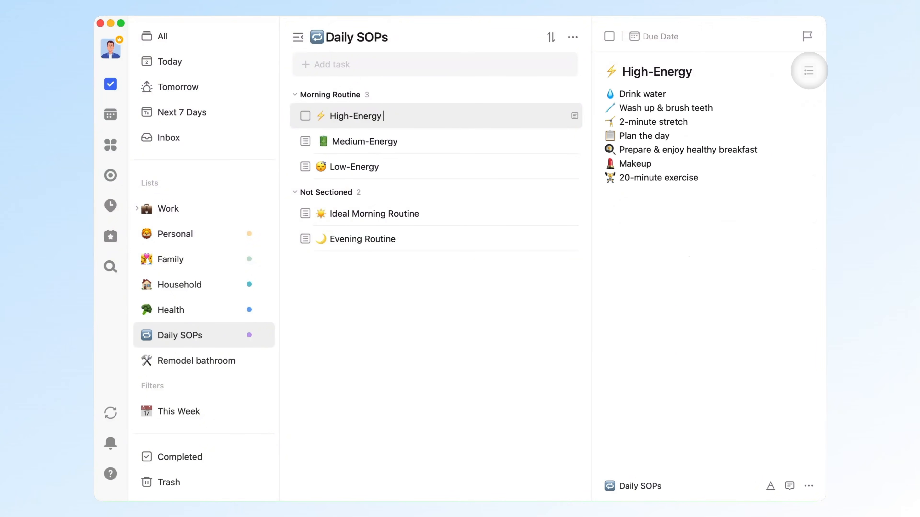
{"action": "left_click", "coordinate": [807, 71]}
{"action": "right_click", "coordinate": [558, 117]}
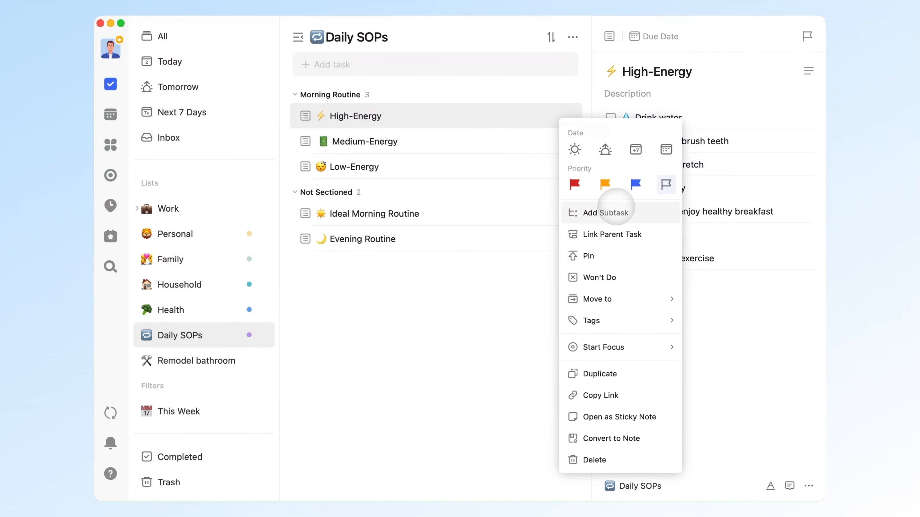
{"action": "left_click", "coordinate": [466, 283]}
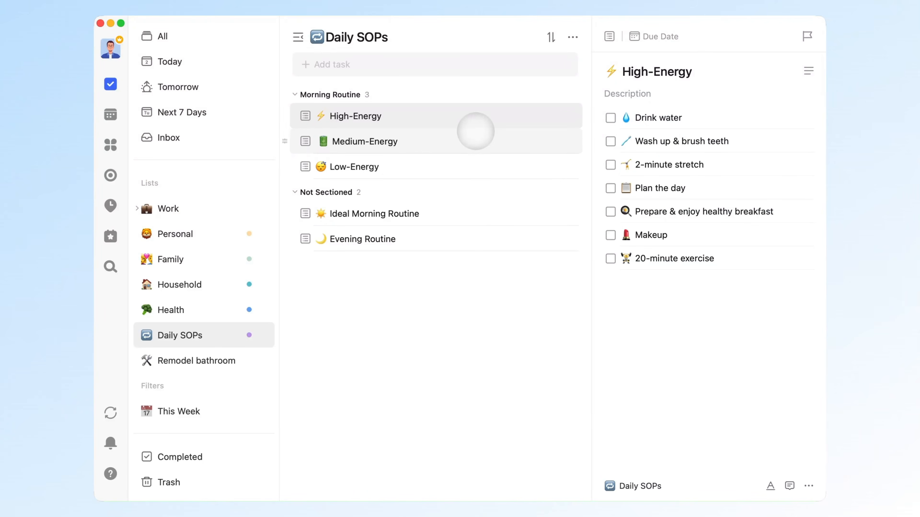
Step: Duplicate the Low-Energy task of the Morning Routine section and schedule the copy for today
{"action": "left_click", "coordinate": [469, 171]}
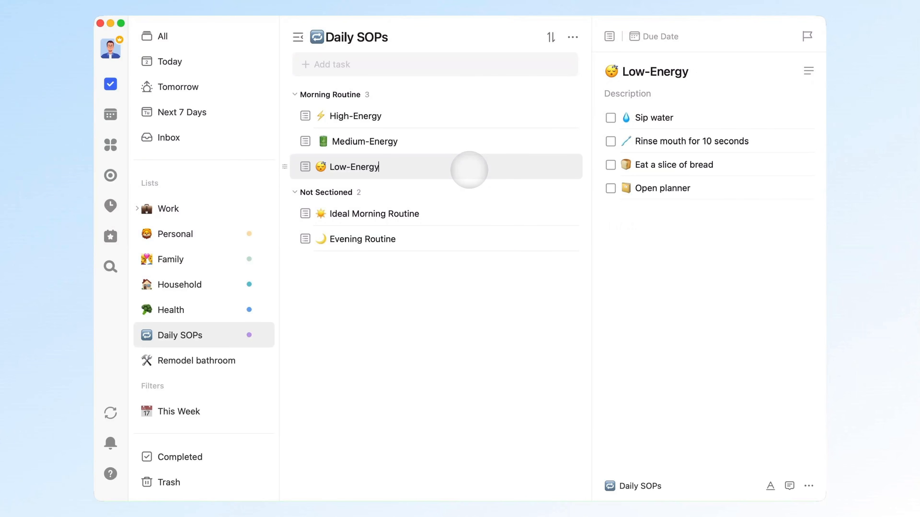
{"action": "left_click", "coordinate": [688, 141]}
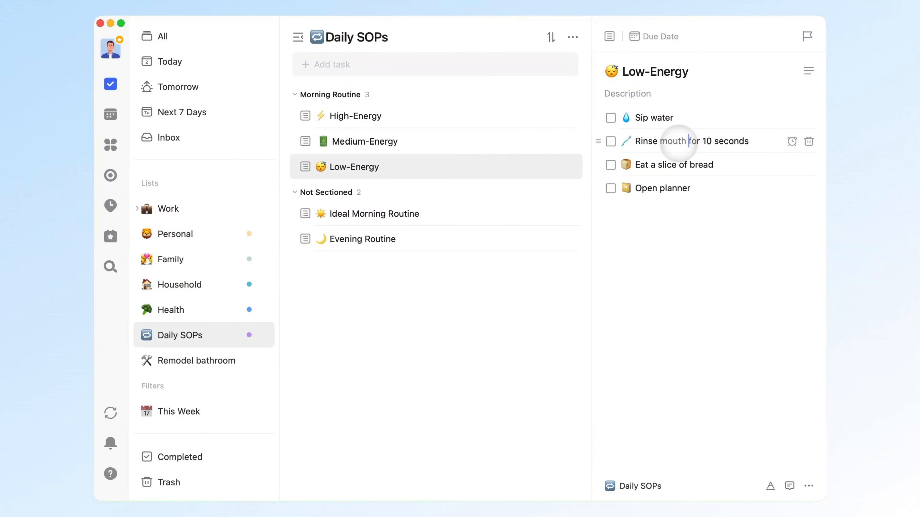
{"action": "left_click", "coordinate": [687, 164]}
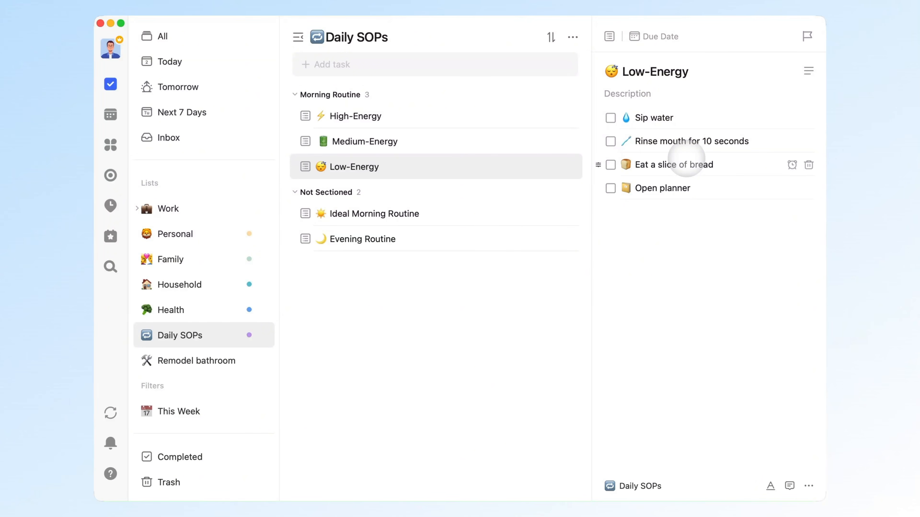
{"action": "right_click", "coordinate": [540, 169]}
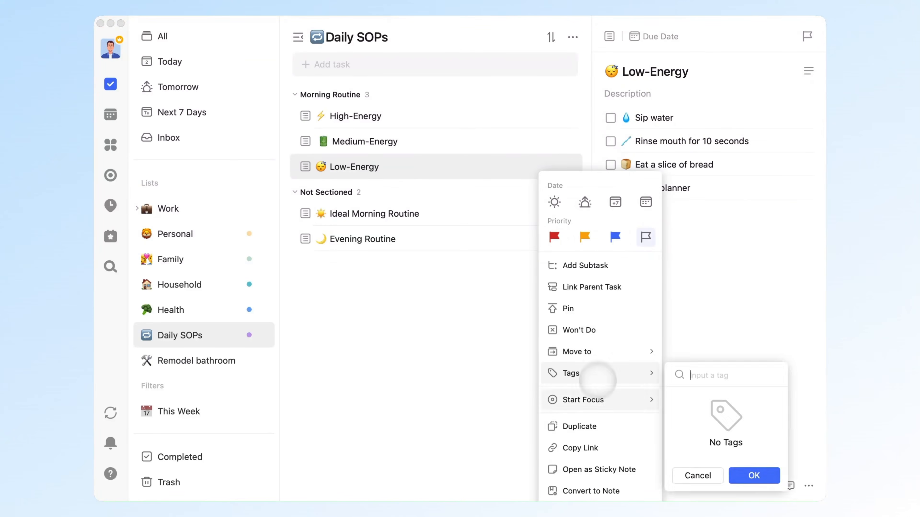
{"action": "left_click", "coordinate": [598, 422]}
{"action": "left_click_drag", "start_coordinate": [353, 164], "coordinate": [226, 62]}
Step: In the Today list, remove "Copied" from the title of the duplicated Low-Energy task
{"action": "left_click", "coordinate": [226, 62]}
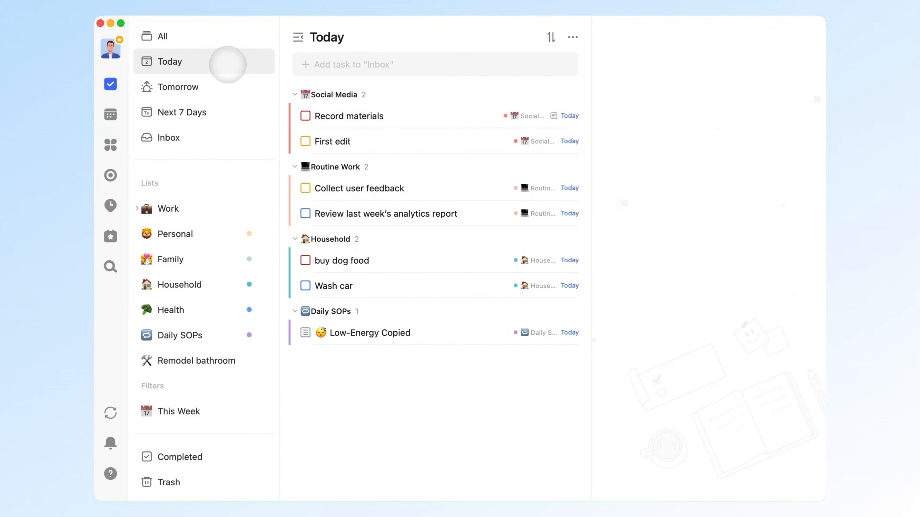
{"action": "left_click", "coordinate": [446, 328]}
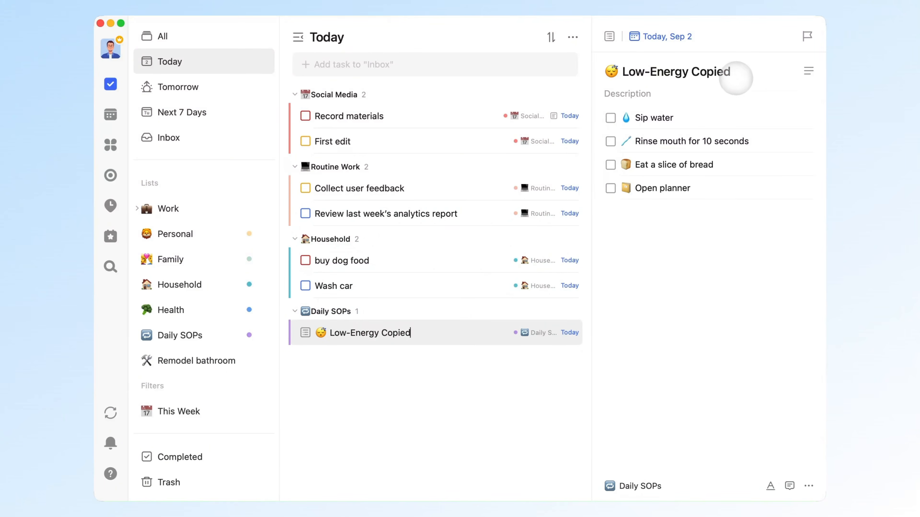
{"action": "left_click_drag", "start_coordinate": [733, 75], "coordinate": [689, 71]}
{"action": "key", "text": "BackSpace"}
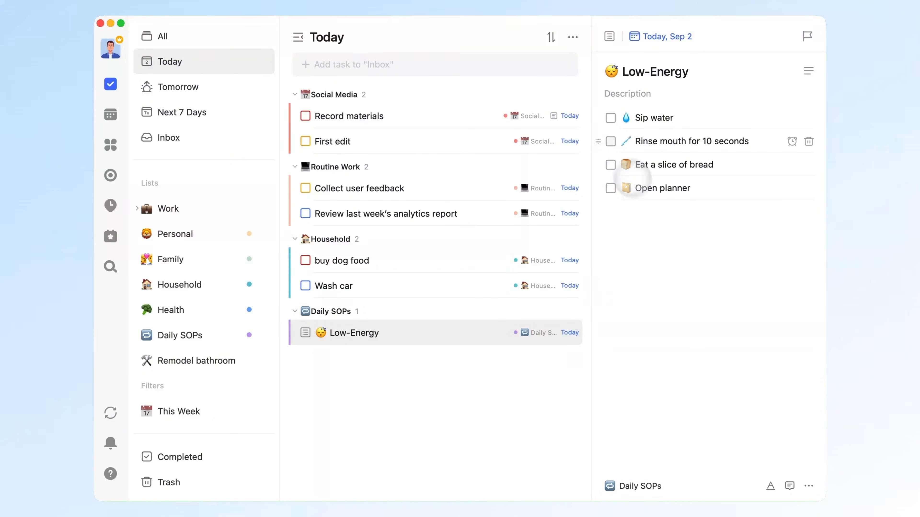
Step: Check off today's Low-Energy items: Sip water, Rinse mouth for 10 seconds, Eat a slice of bread and Open planner
{"action": "left_click", "coordinate": [610, 118]}
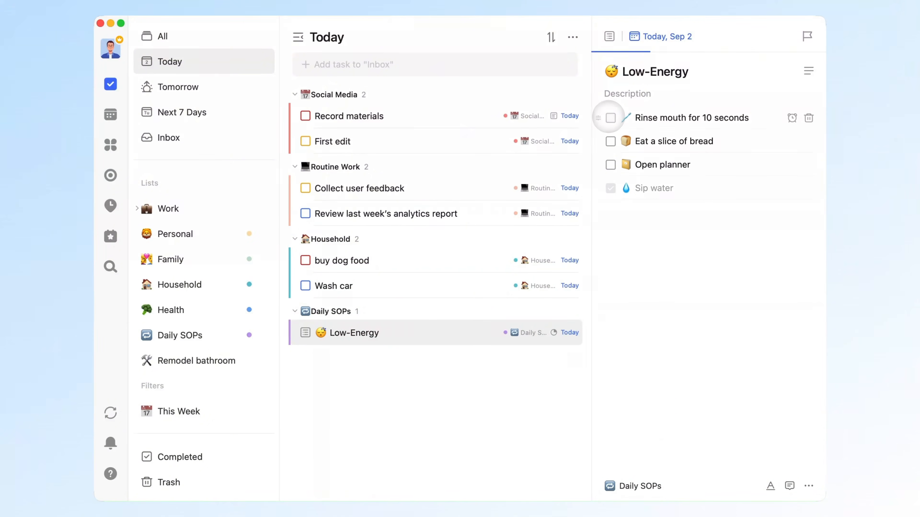
{"action": "left_click", "coordinate": [611, 118]}
{"action": "left_click", "coordinate": [610, 118]}
{"action": "left_click", "coordinate": [610, 118]}
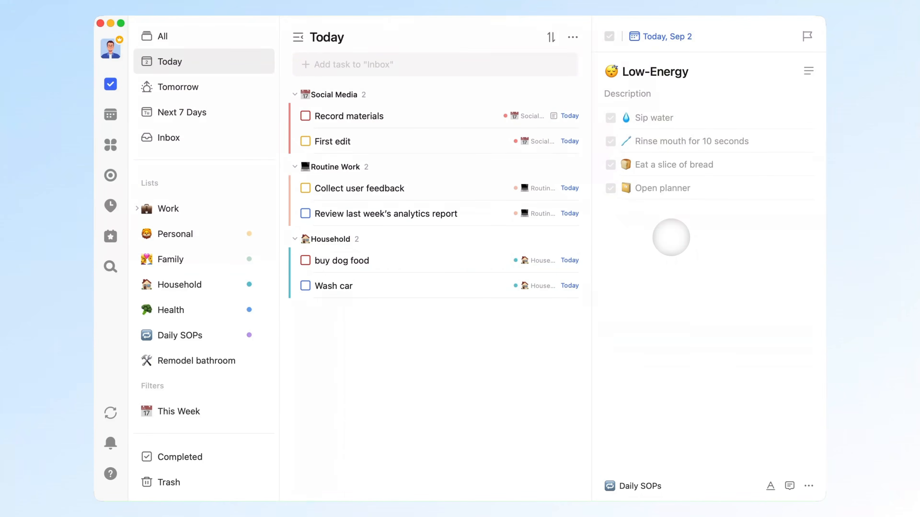
Step: Return to the Daily SOPs list and start adding a new section
{"action": "left_click", "coordinate": [219, 328]}
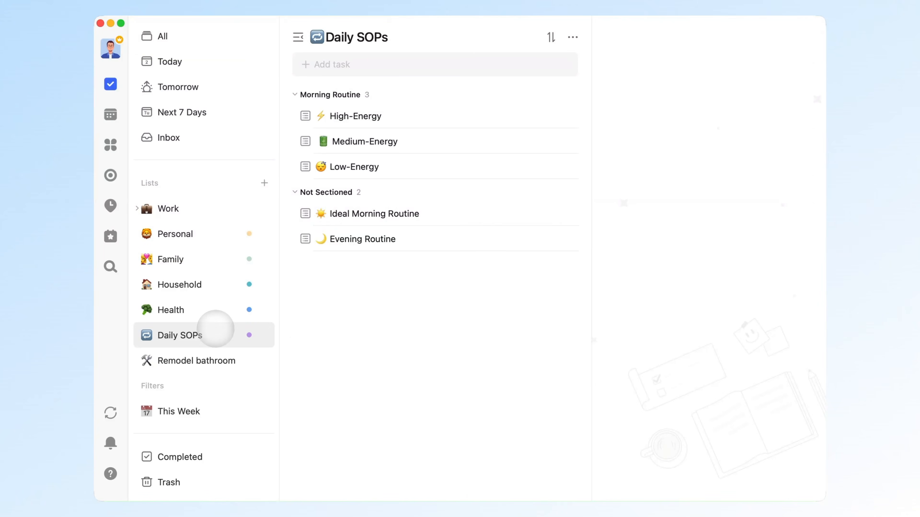
{"action": "left_click", "coordinate": [572, 37]}
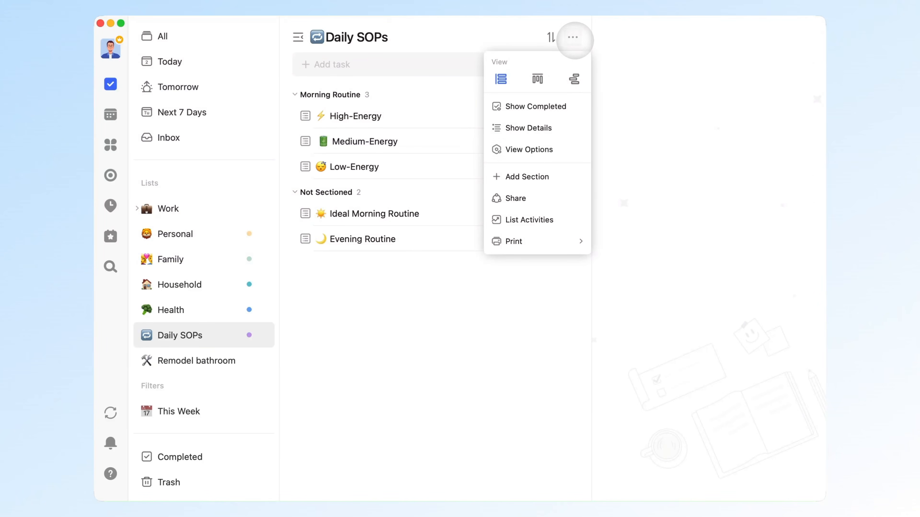
{"action": "left_click", "coordinate": [550, 176]}
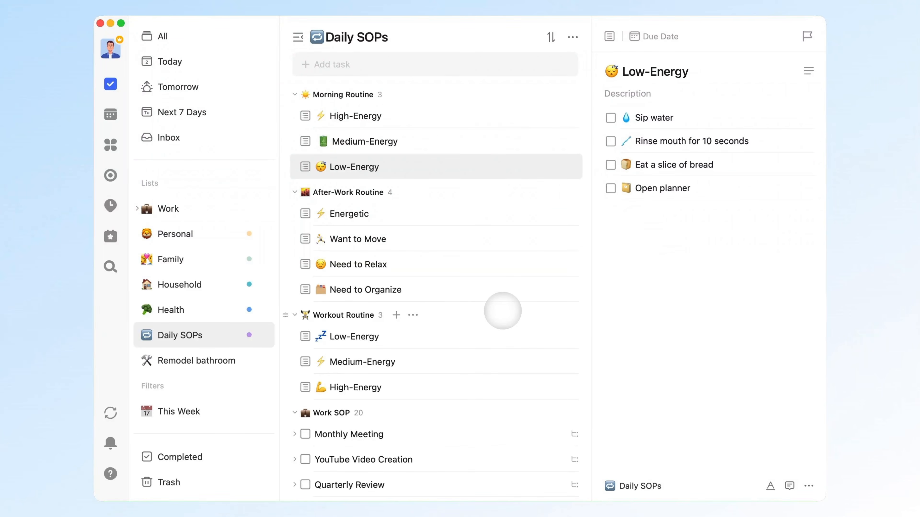
Step: Review the After-Work Routine checklists for Energetic, Want to Move, Need to Relax and Need to Organize
{"action": "left_click", "coordinate": [504, 219]}
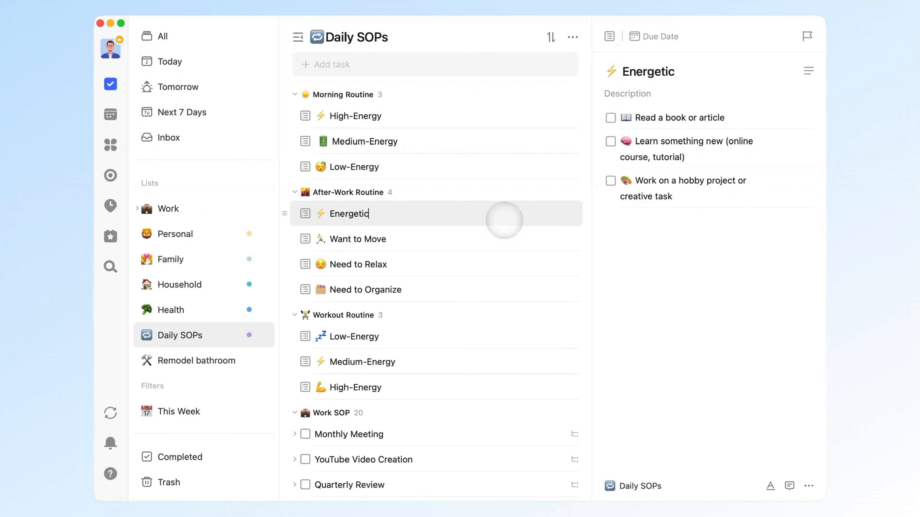
{"action": "left_click", "coordinate": [504, 238]}
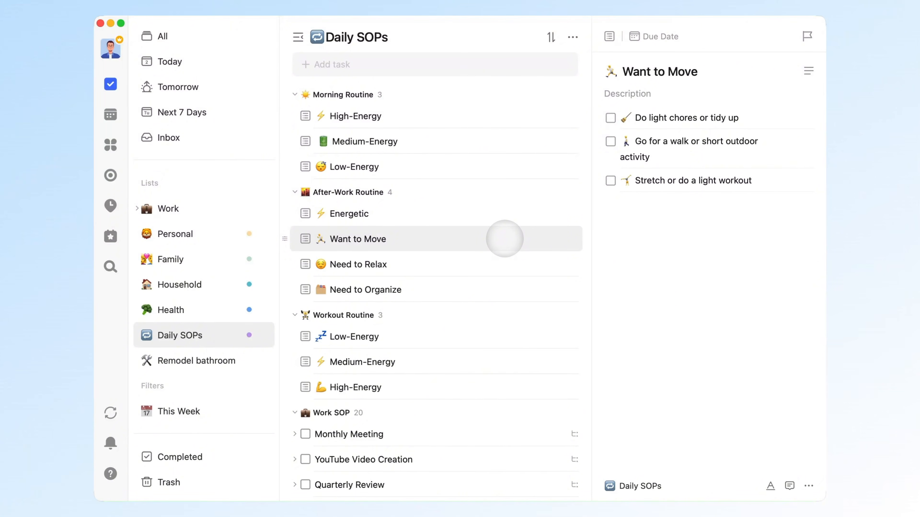
{"action": "left_click", "coordinate": [505, 254]}
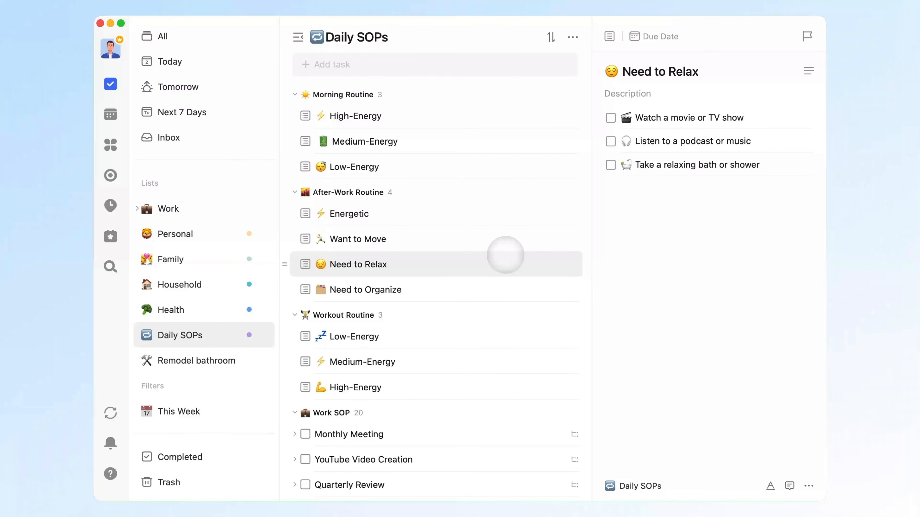
{"action": "left_click", "coordinate": [501, 290]}
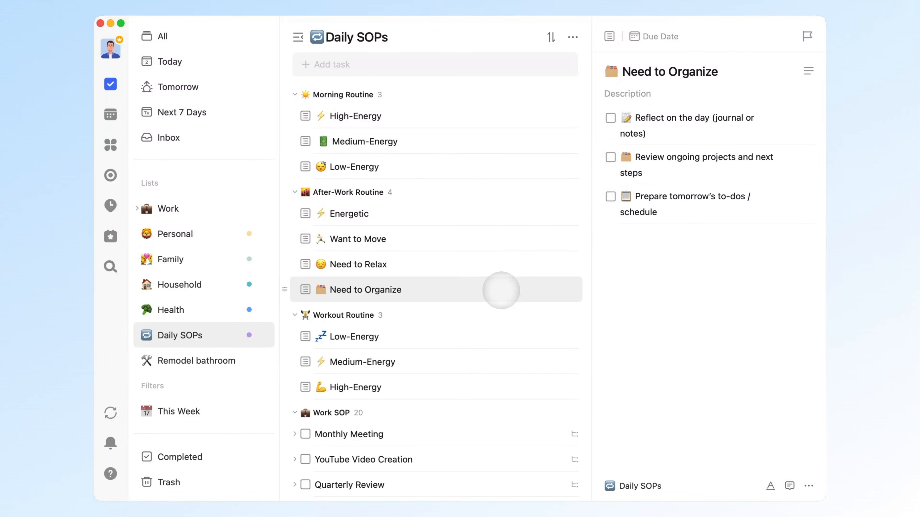
{"action": "left_click", "coordinate": [500, 268]}
{"action": "left_click", "coordinate": [501, 234]}
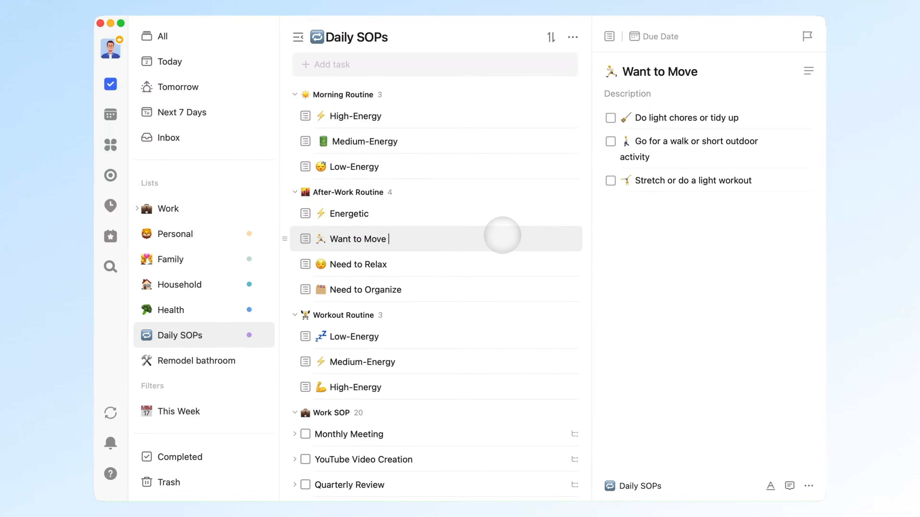
{"action": "left_click", "coordinate": [504, 284]}
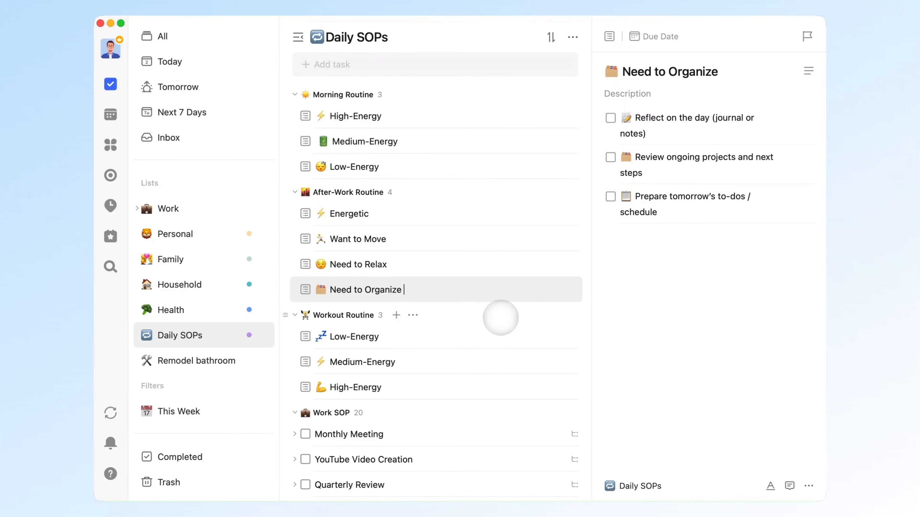
Step: Review the Workout Routine section's Low-Energy, Medium-Energy and High-Energy checklists
{"action": "left_click", "coordinate": [501, 318]}
{"action": "left_click", "coordinate": [500, 318]}
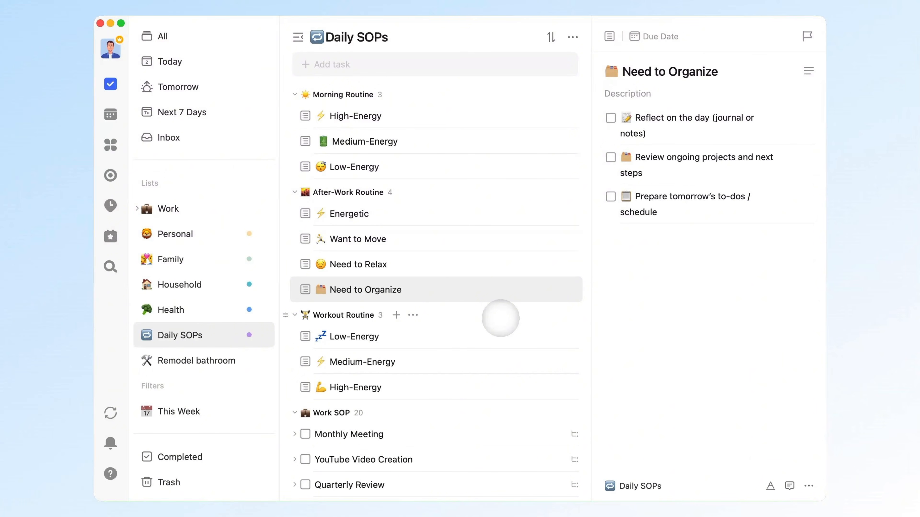
{"action": "left_click", "coordinate": [500, 336]}
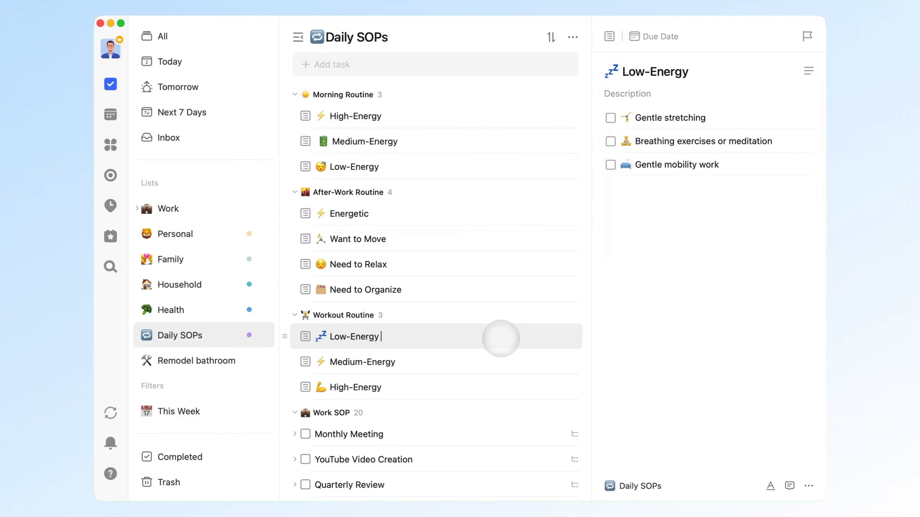
{"action": "left_click", "coordinate": [501, 356]}
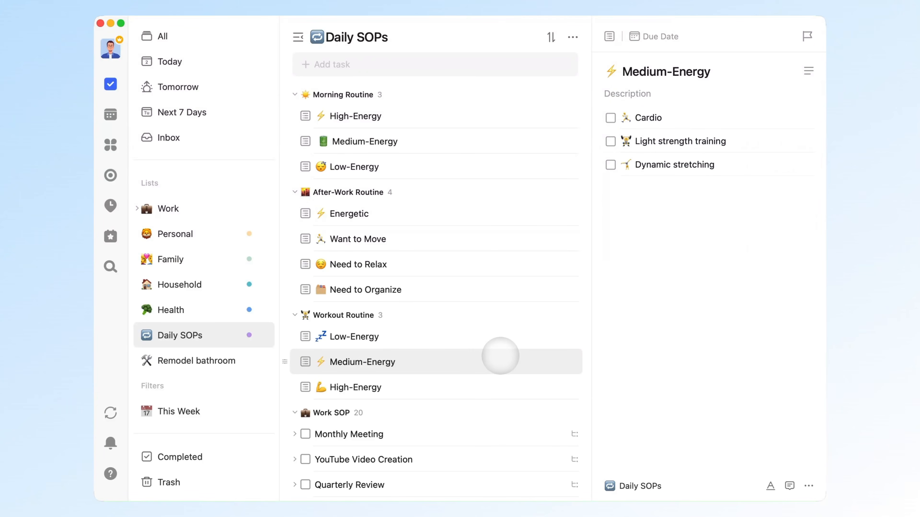
{"action": "left_click", "coordinate": [499, 379]}
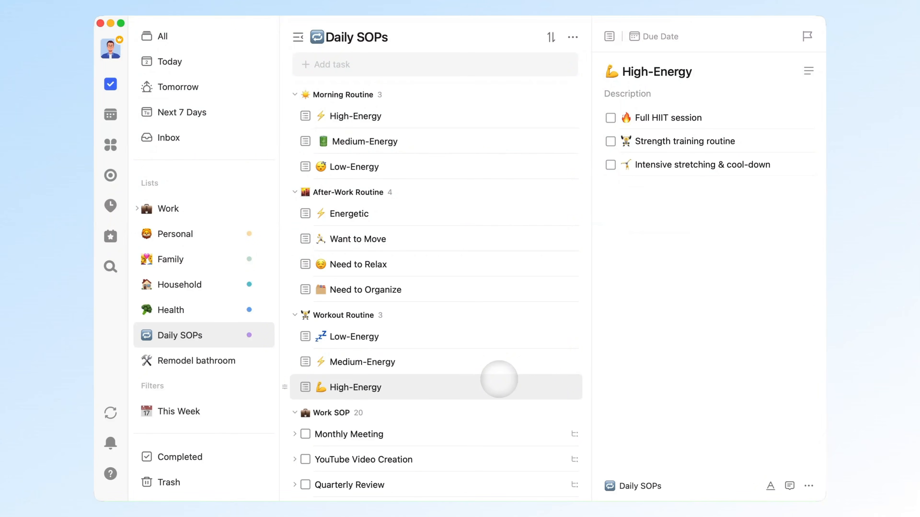
{"action": "left_click", "coordinate": [499, 344]}
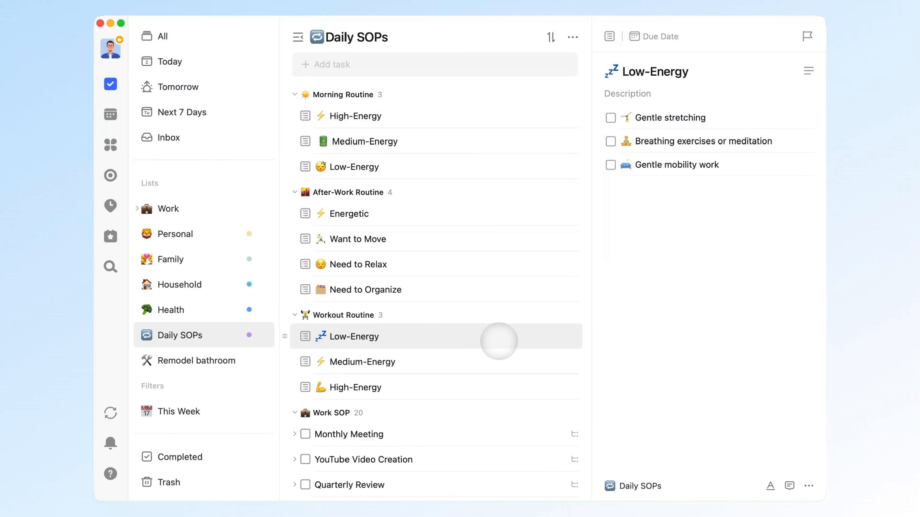
Step: Examine the subtasks of Monthly Meeting, YouTube Video Creation and Quarterly Review in the Work SOP section
{"action": "scroll", "coordinate": [494, 342], "scroll_direction": "down", "scroll_amount": 2}
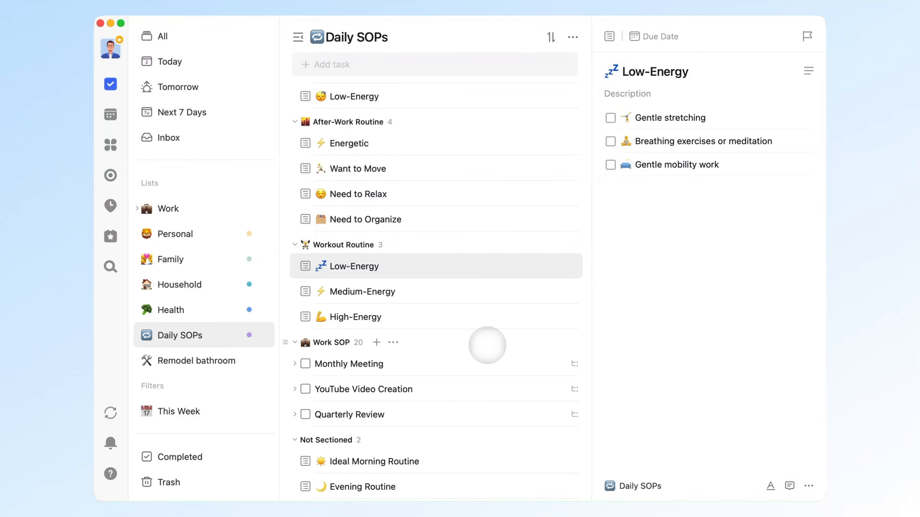
{"action": "left_click", "coordinate": [499, 385]}
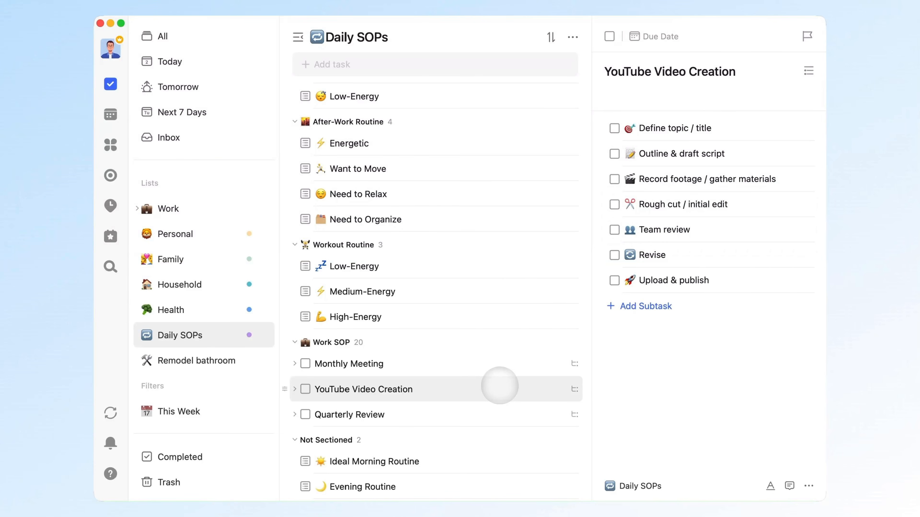
{"action": "left_click", "coordinate": [497, 366]}
{"action": "left_click", "coordinate": [498, 383]}
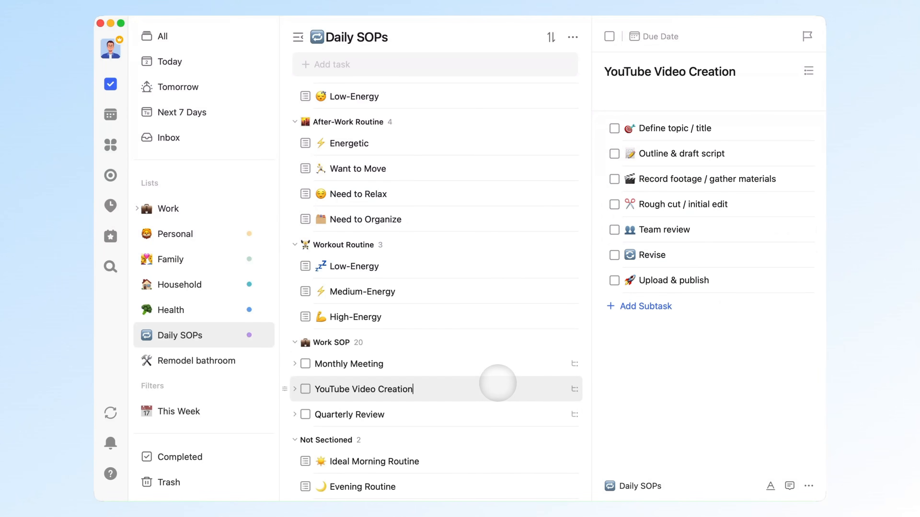
{"action": "left_click", "coordinate": [498, 404]}
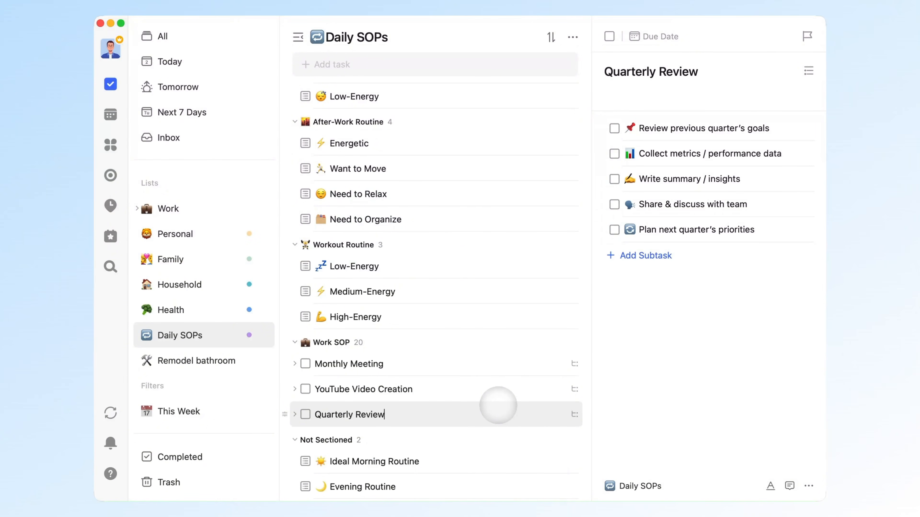
{"action": "left_click", "coordinate": [498, 392]}
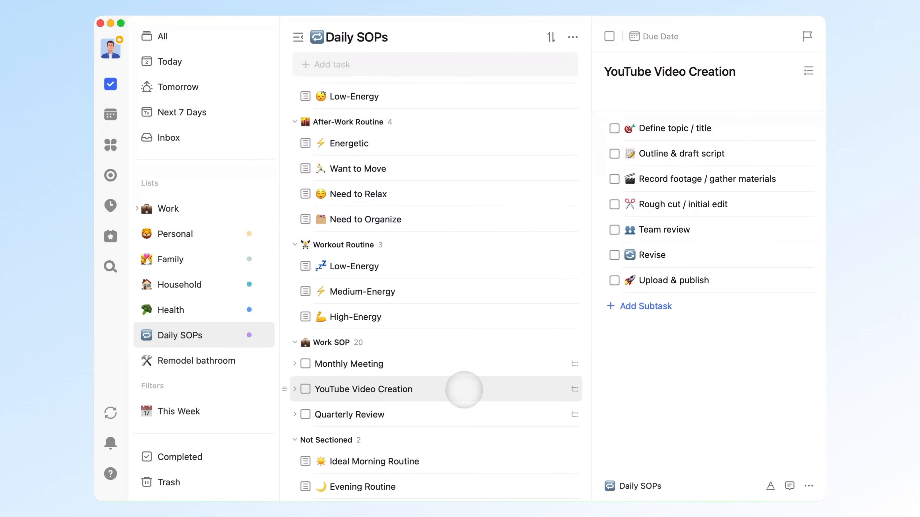
Step: Look over the whole SOP list again and revisit the Morning Routine checklists for medium, high and low energy
{"action": "scroll", "coordinate": [468, 380], "scroll_direction": "up", "scroll_amount": 3}
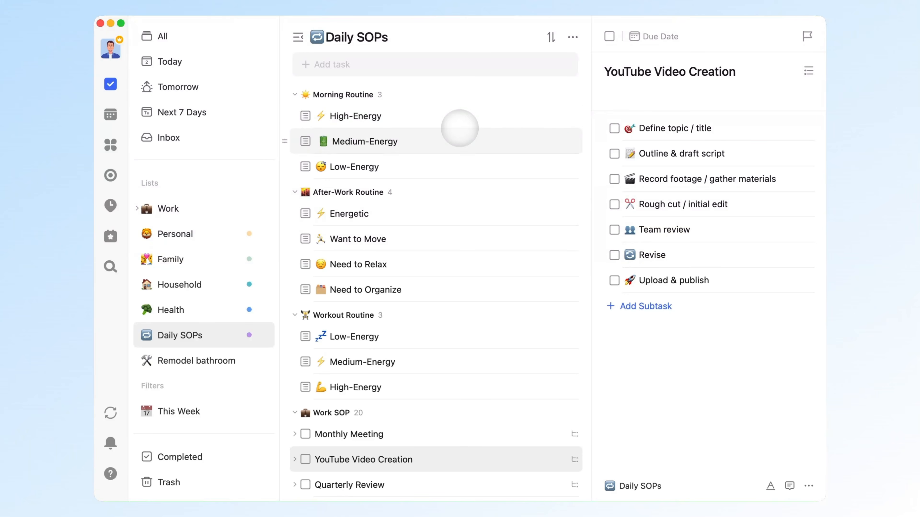
{"action": "left_click", "coordinate": [458, 142]}
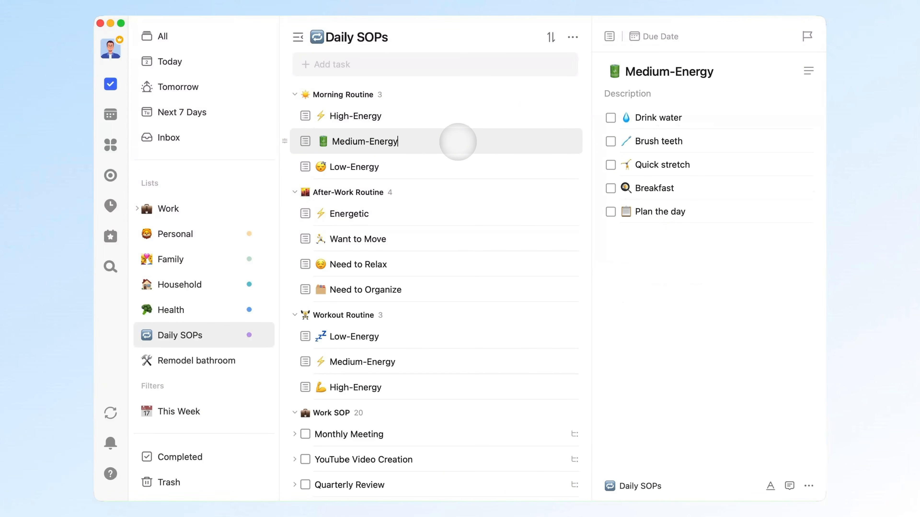
{"action": "scroll", "coordinate": [460, 171], "scroll_direction": "down", "scroll_amount": 3}
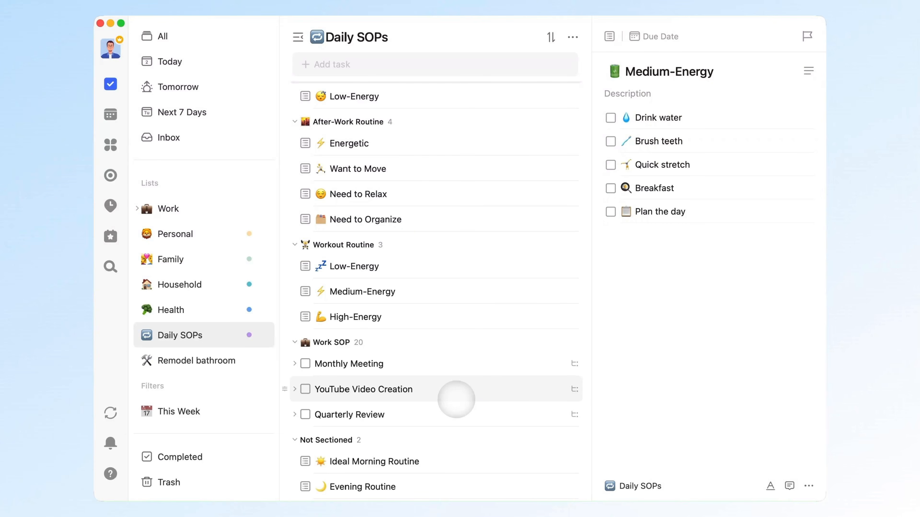
{"action": "scroll", "coordinate": [455, 398], "scroll_direction": "up", "scroll_amount": 3}
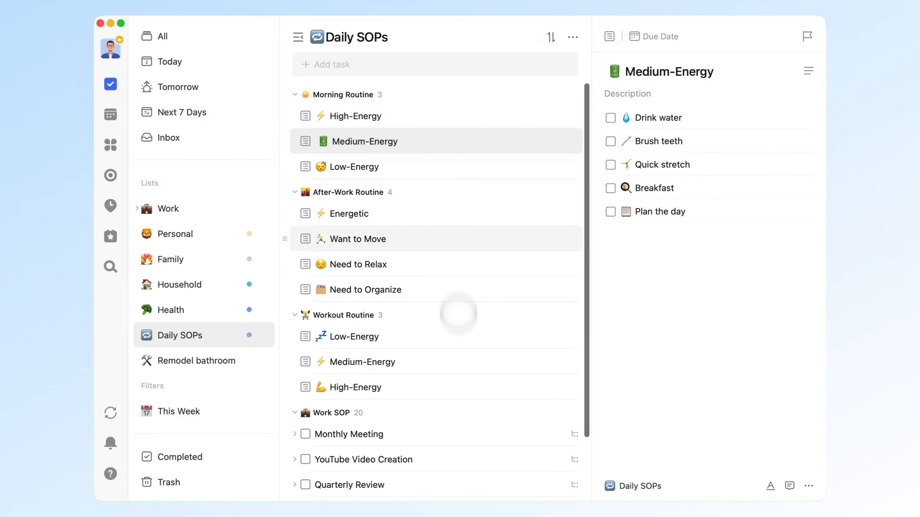
{"action": "left_click", "coordinate": [459, 141]}
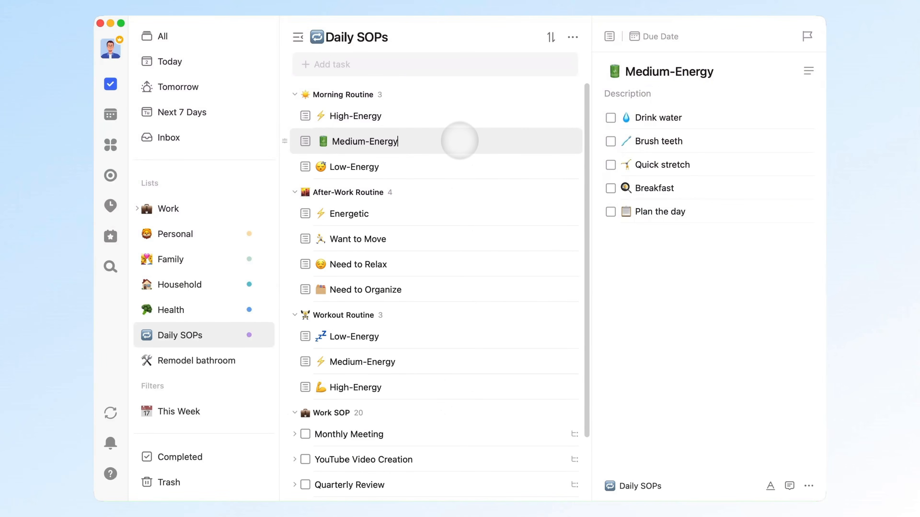
{"action": "left_click", "coordinate": [460, 120]}
{"action": "left_click", "coordinate": [455, 170]}
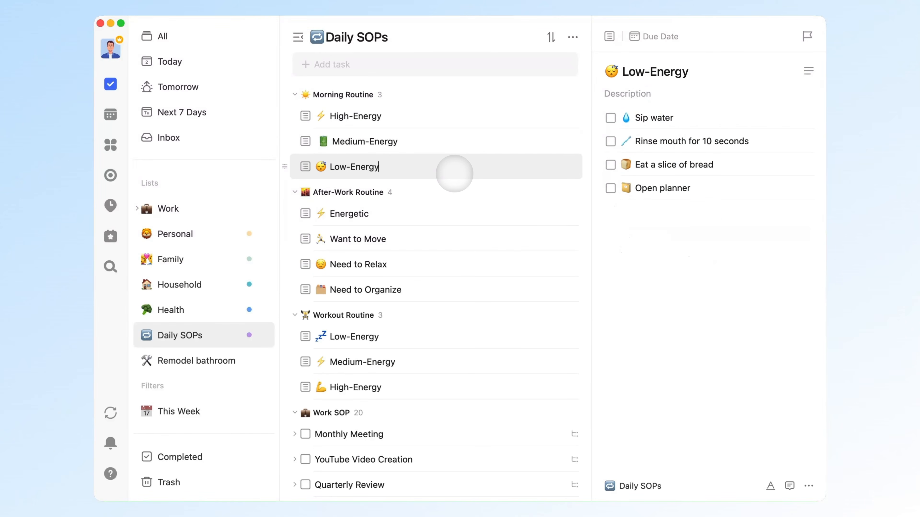